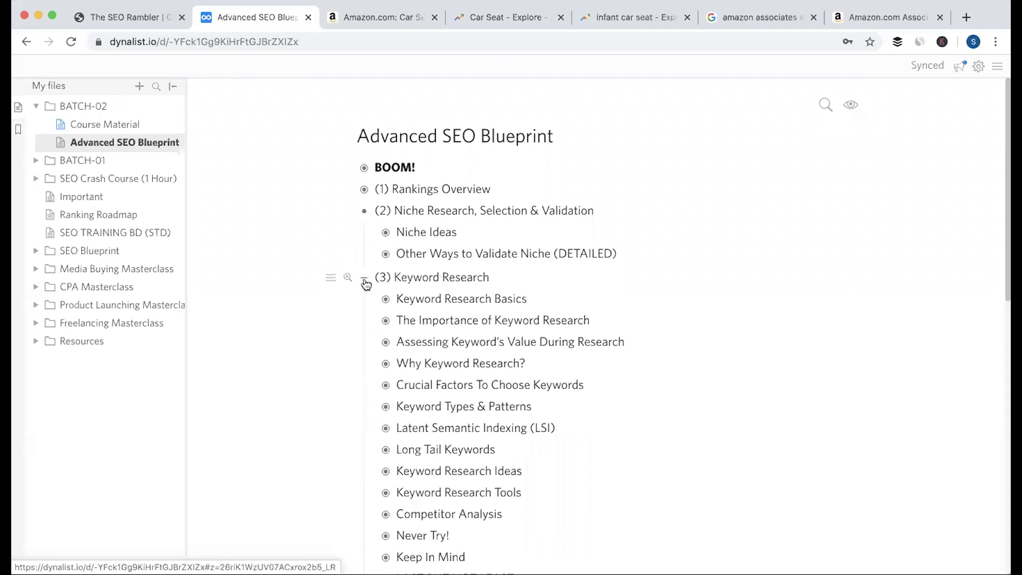
Collapse the Niche Research section and expand Keyword Research Basics under Keyword Research in the outline
left_click(365, 278)
left_click(386, 253)
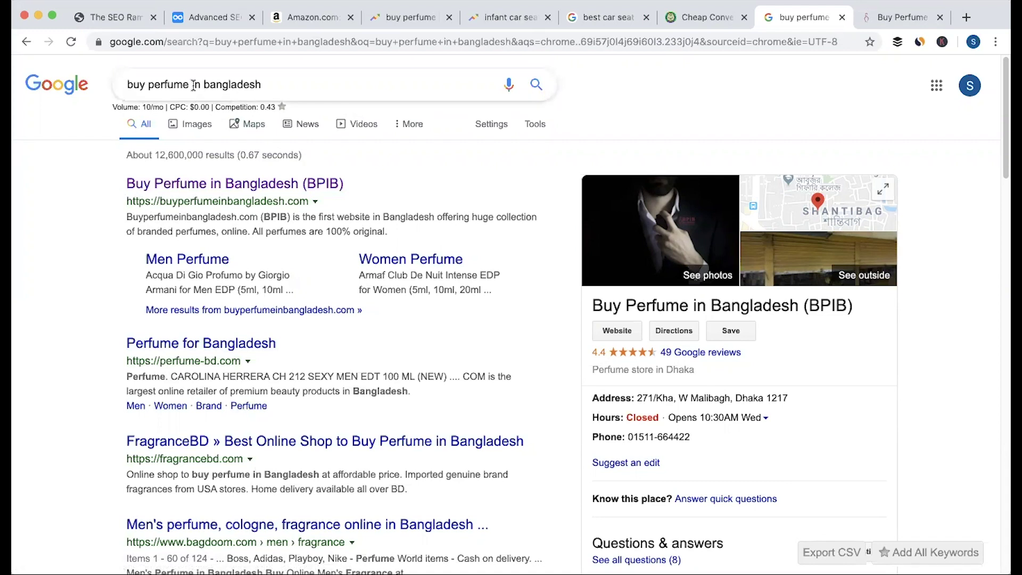
Highlight the word "buy" in the "buy perfume in bangladesh" query and return to the Advanced SEO Blueprint outline
left_click(318, 94)
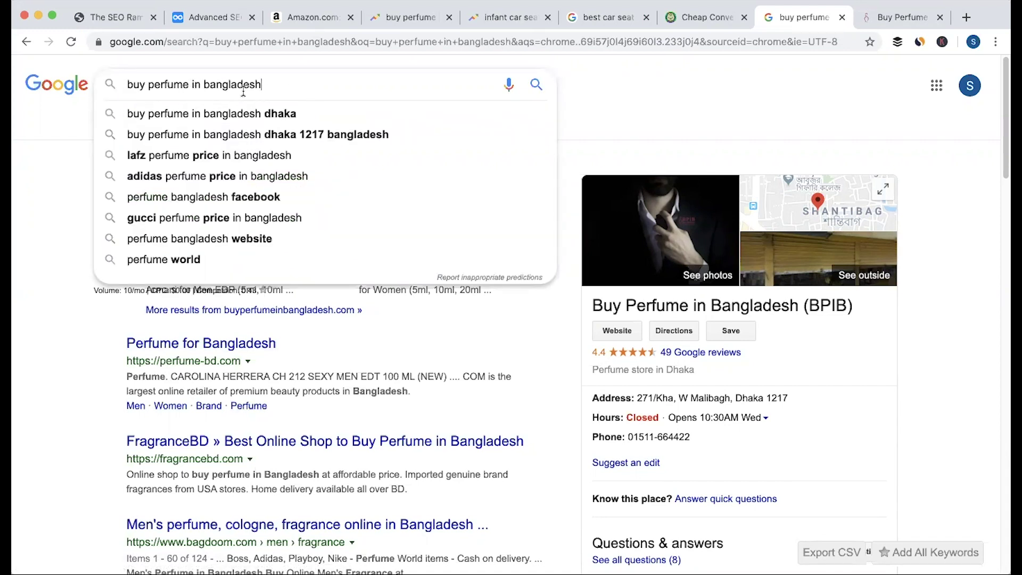
double_click(135, 85)
left_click(225, 21)
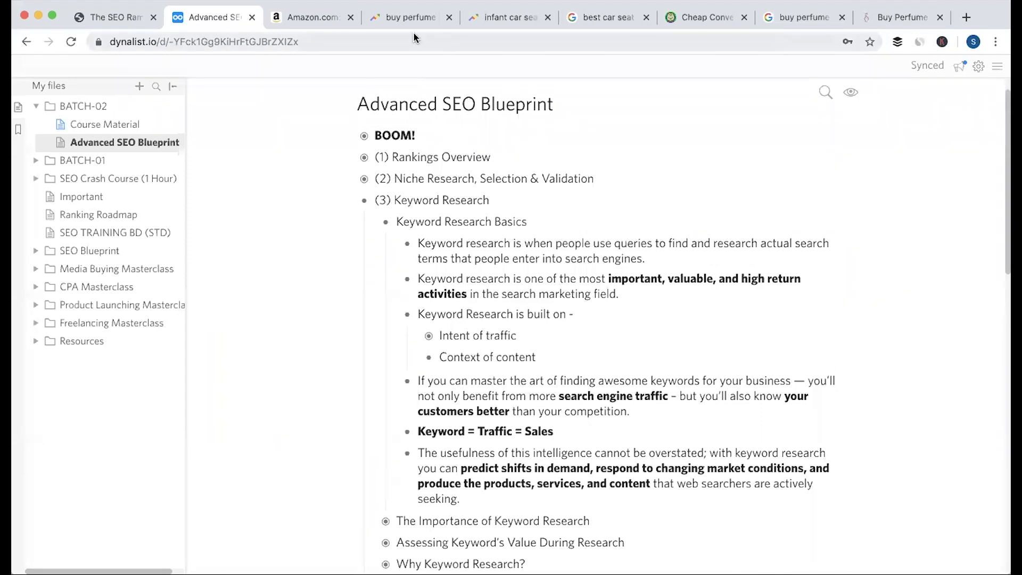
Bring up the Google Trends page for "infant car seat" and highlight its search term
left_click(506, 18)
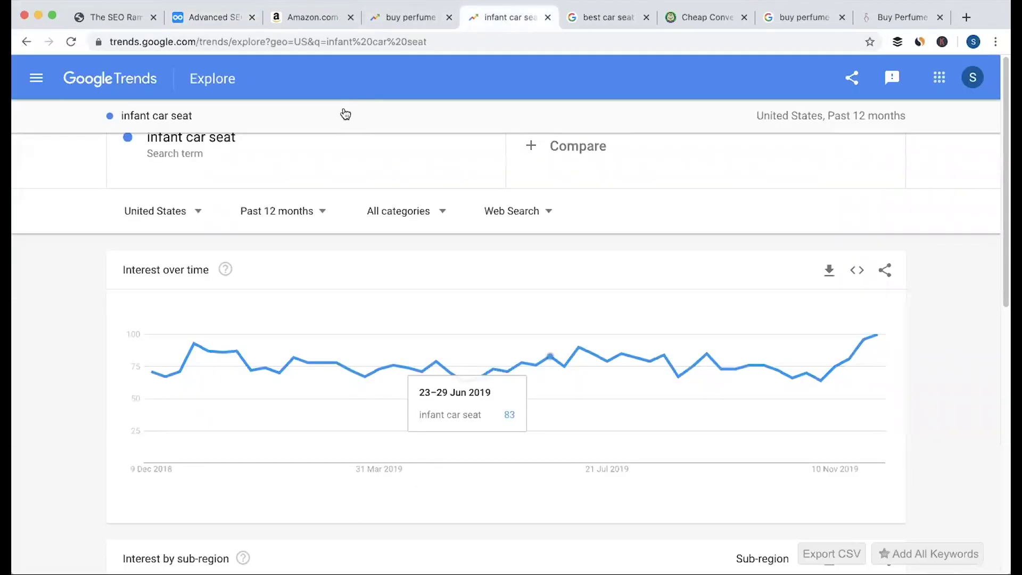
left_click(227, 141)
triple_click(227, 141)
Switch to the "best car seat under 100" search results and skim the listed pages
left_click(607, 18)
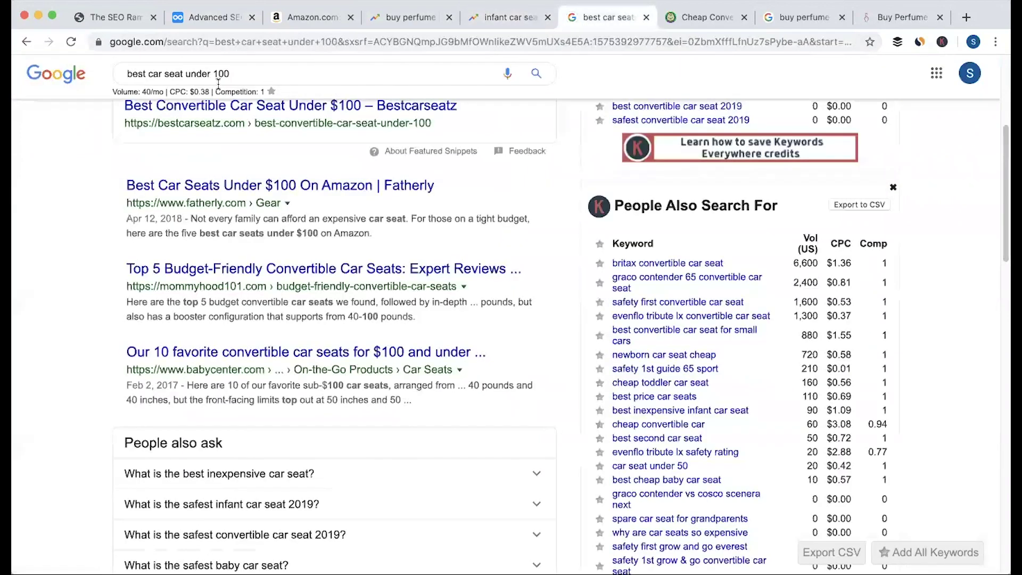
scroll(83, 242, "down", 9)
scroll(83, 242, "up", 12)
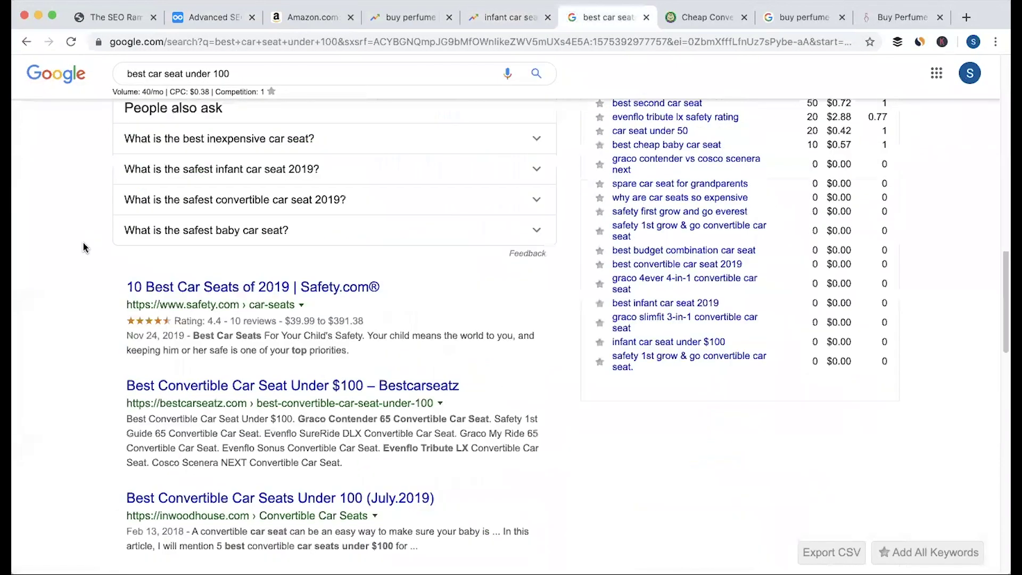
scroll(117, 174, "up", 2)
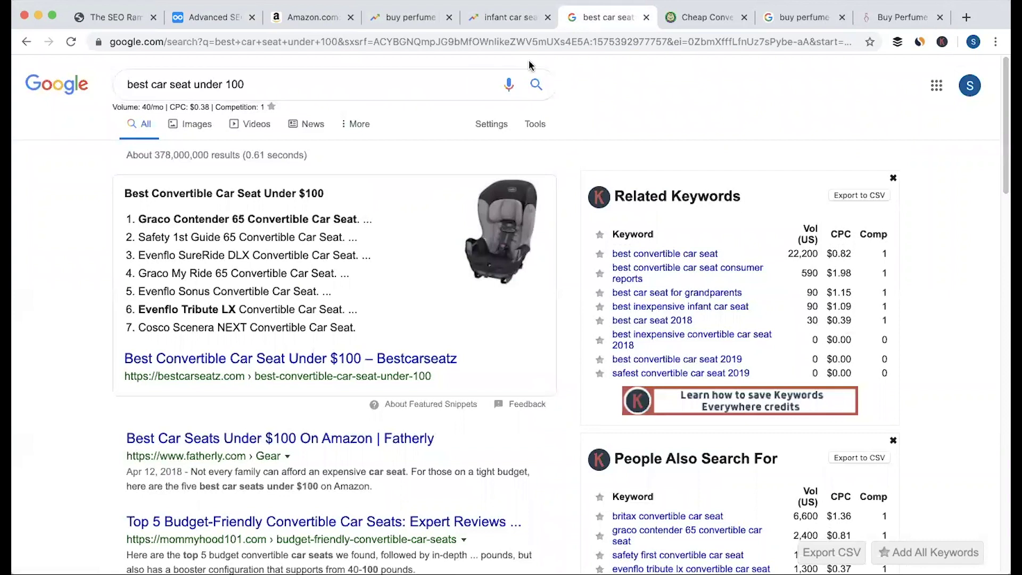
Move the "buy perfume in bangladesh" and "best car seat under 100" search tabs directly after the Advanced SEO Blueprint tab
left_click_drag(601, 25, 306, 21)
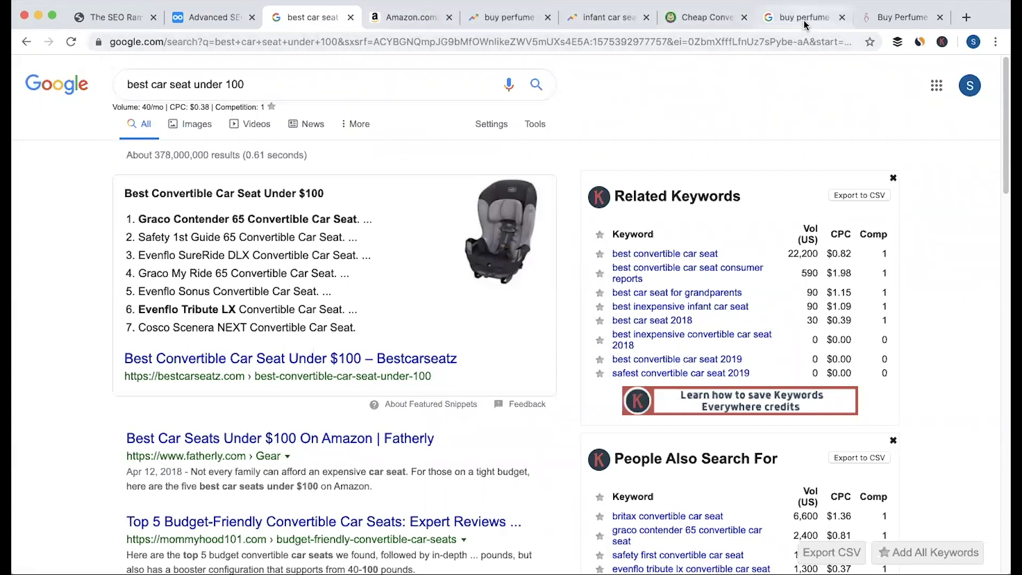
left_click_drag(806, 23, 292, 20)
left_click(319, 20)
Replace the perfume query with "car" and run the Google search
triple_click(279, 80)
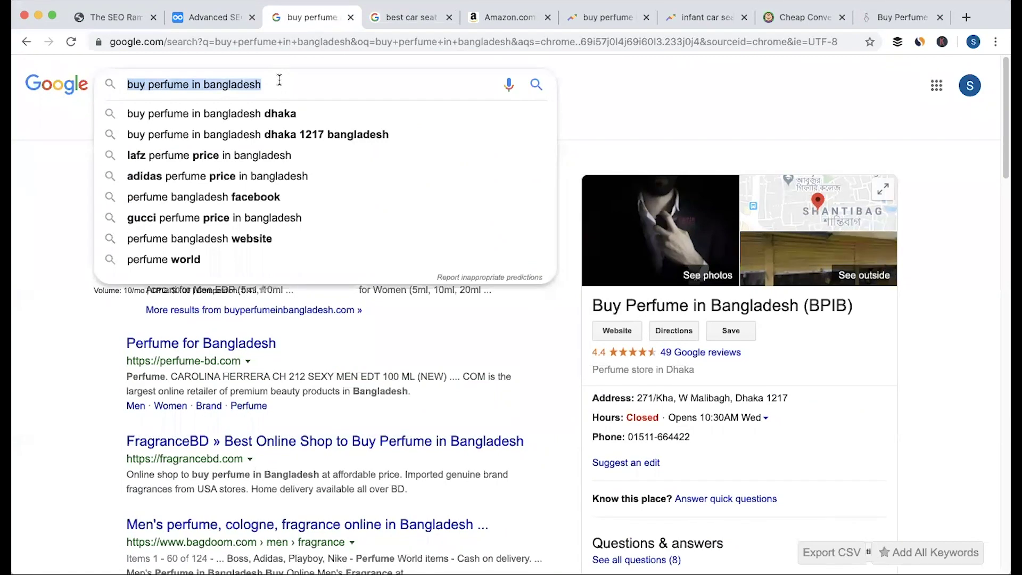
type("car")
key("Return")
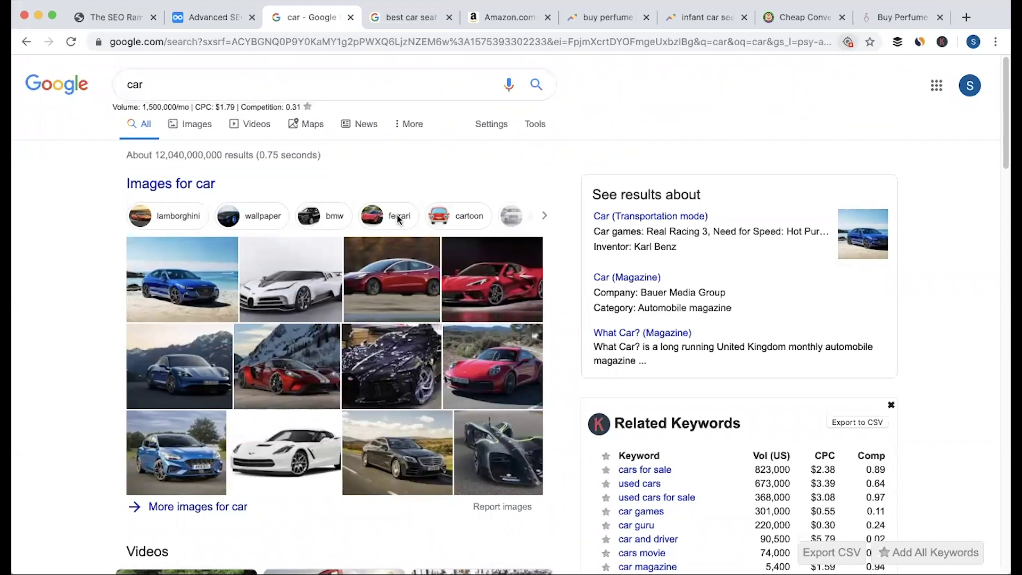
Review the kinds of results Google returns for "car": images, videos, local dealers, organic pages and related keywords
scroll(90, 332, "down", 8)
scroll(89, 332, "down", 5)
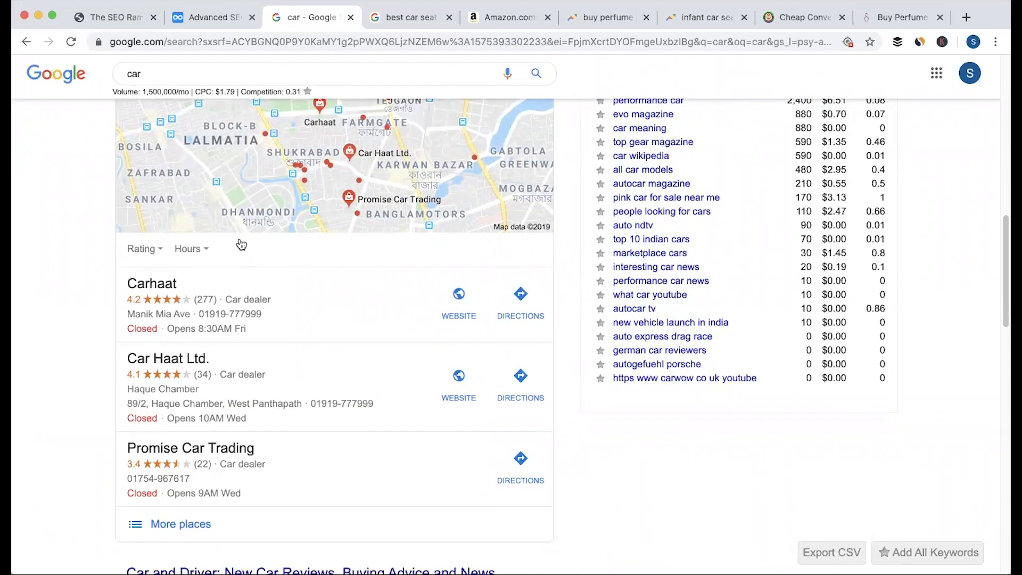
scroll(127, 375, "up", 12)
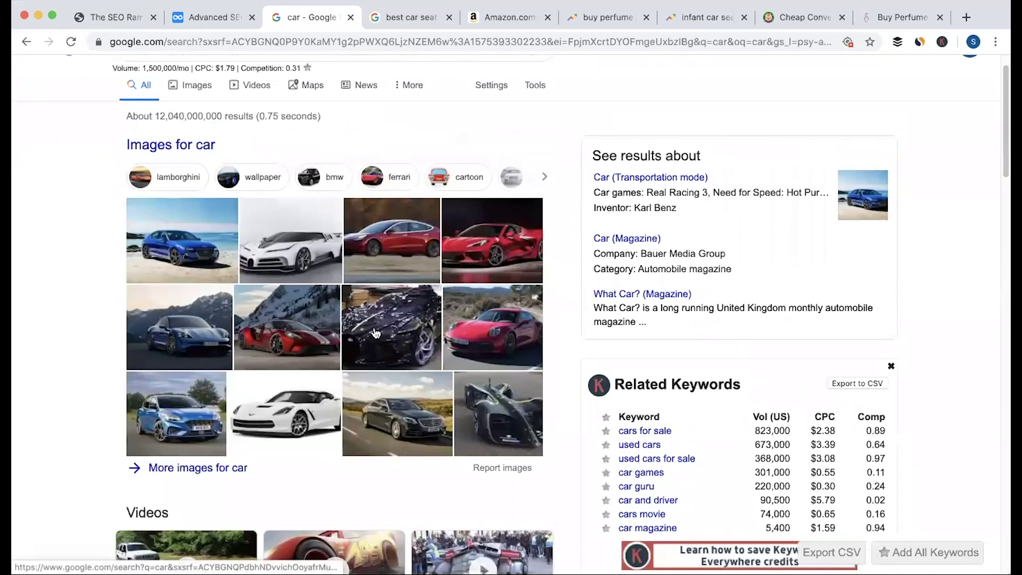
scroll(66, 385, "down", 12)
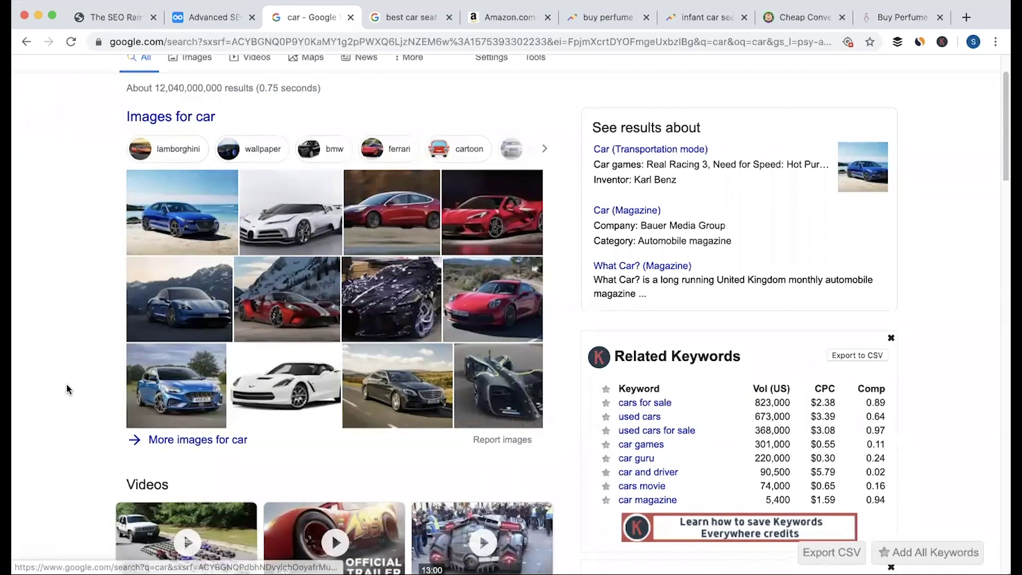
scroll(85, 318, "down", 3)
scroll(85, 319, "down", 3)
scroll(85, 318, "down", 2)
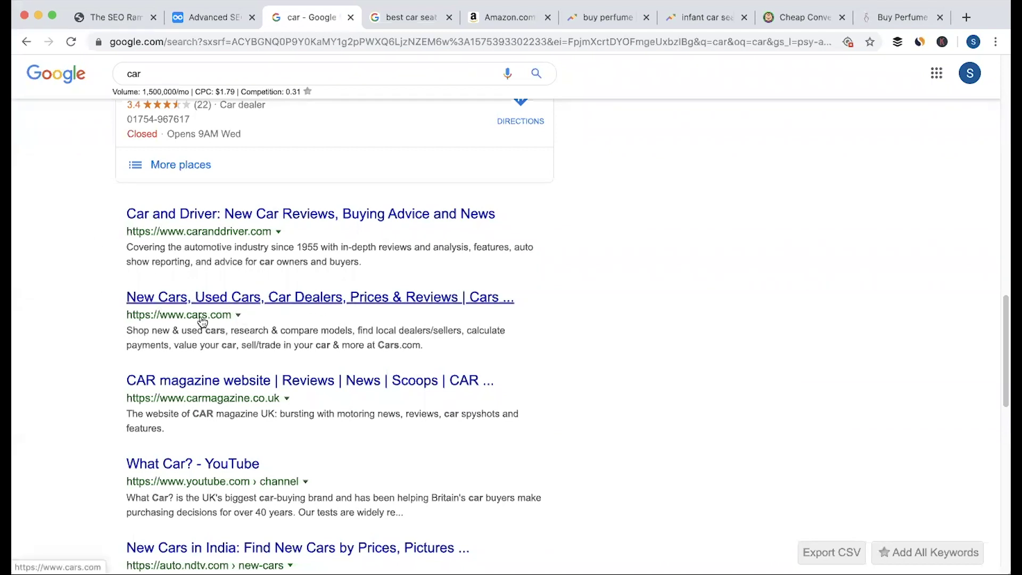
scroll(92, 339, "down", 2)
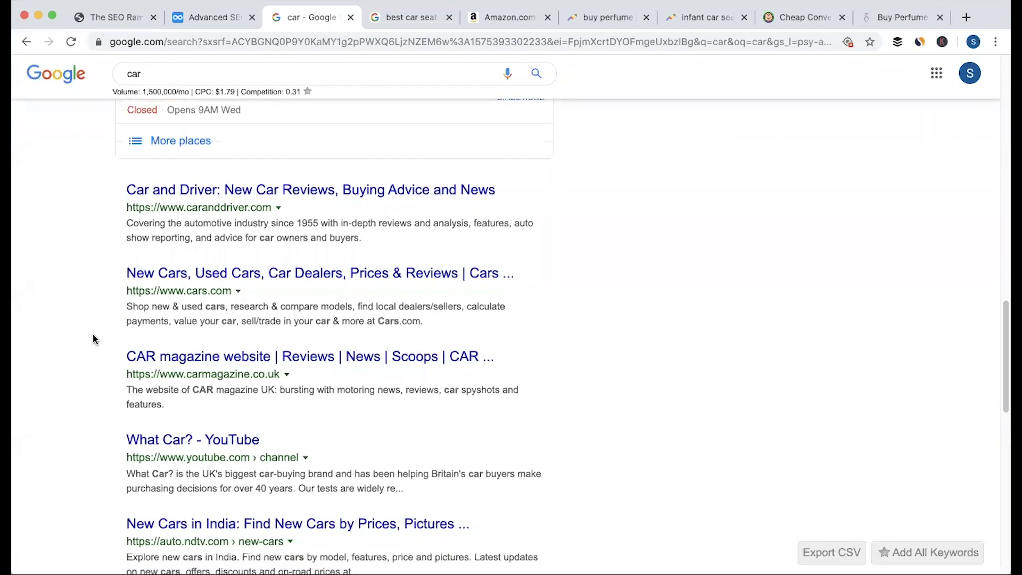
scroll(199, 429, "down", 4)
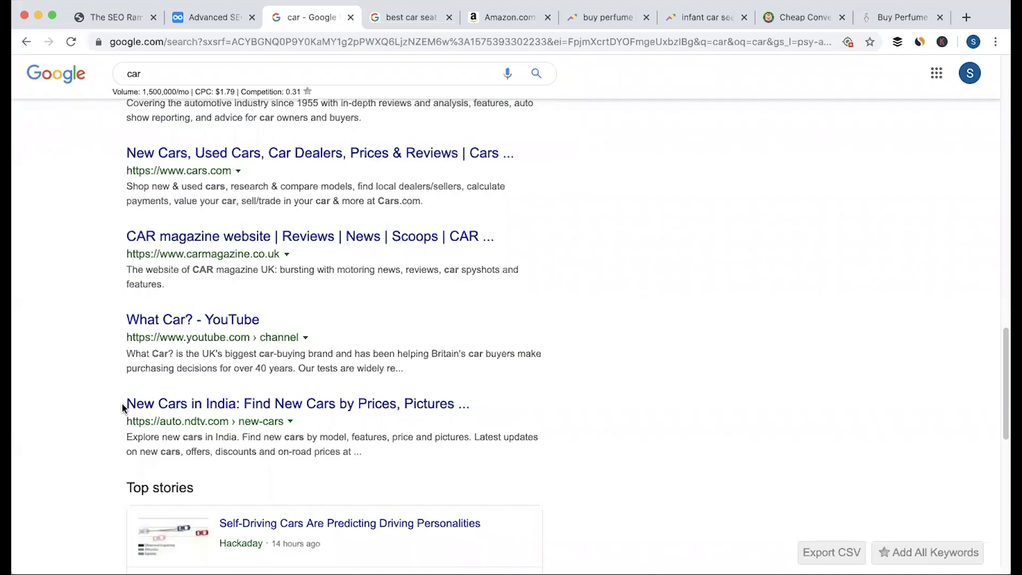
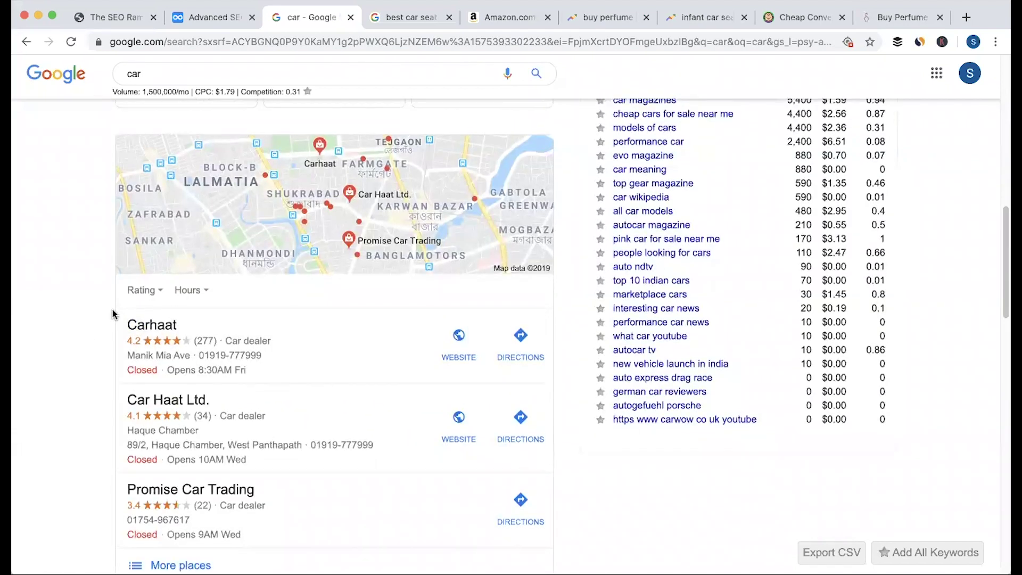
scroll(113, 315, "up", 5)
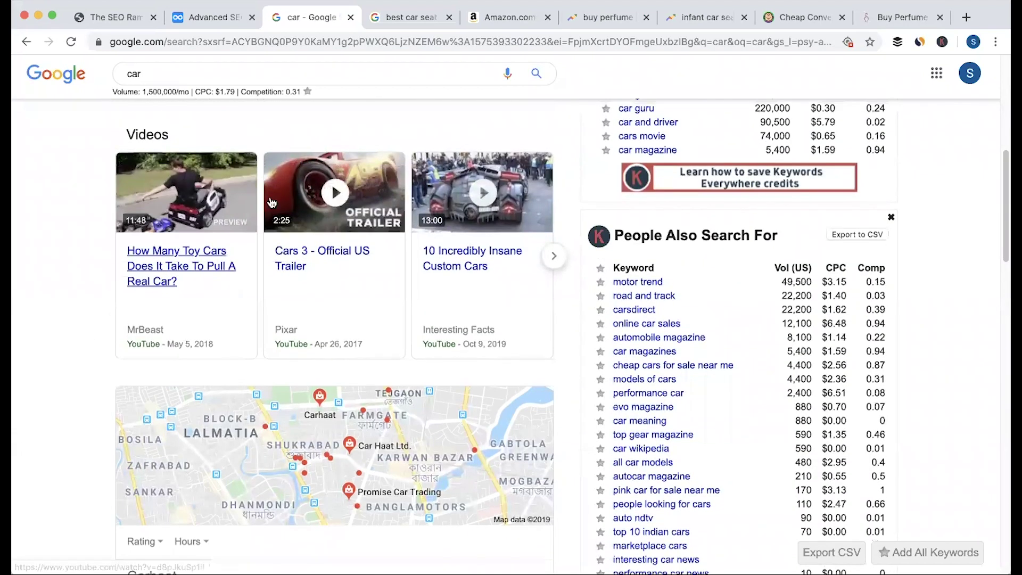
scroll(155, 266, "up", 4)
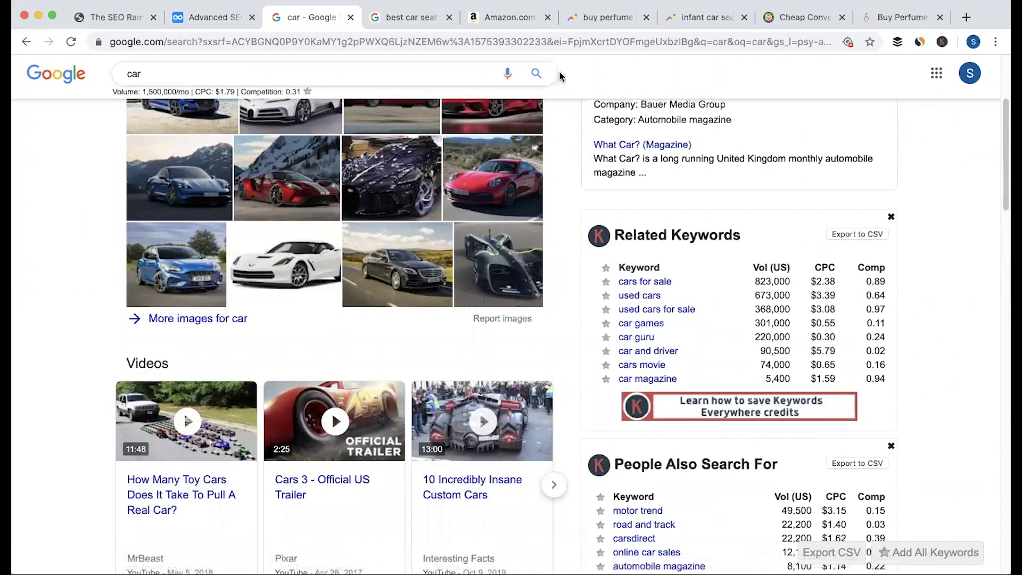
Close the Buy Perfume in Bangladesh site and search Google for "Car Seat" in a new tab
left_click(886, 21)
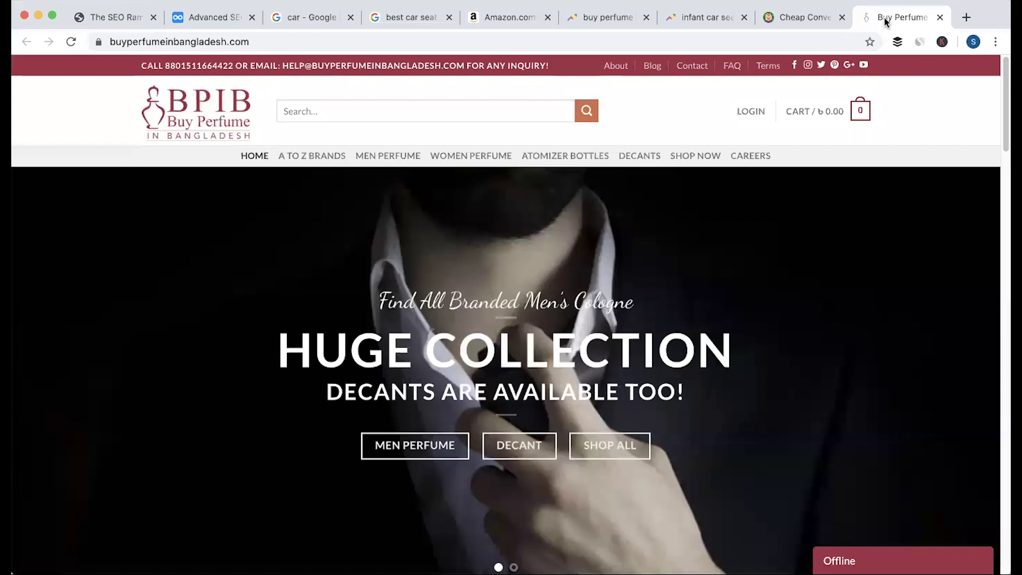
key("super+w")
key("super+t")
type("car seat")
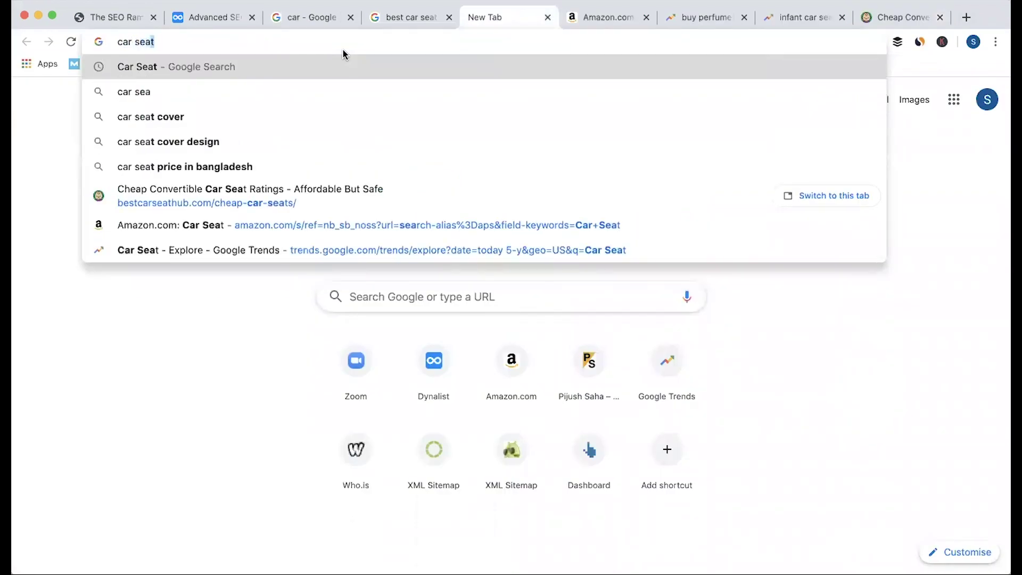
key("Return")
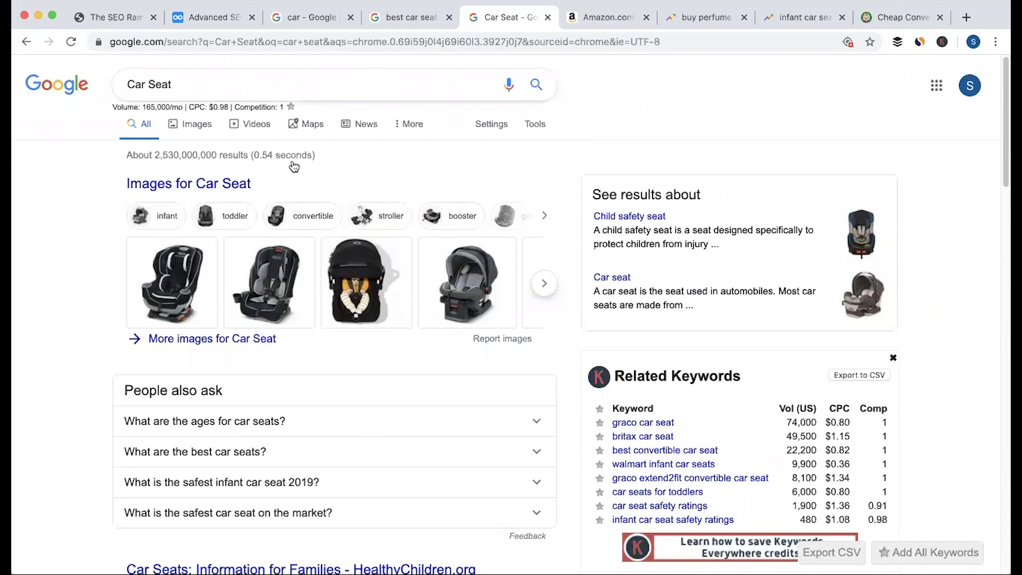
Examine the "Car Seat" results page, including informational articles, store and brand pages, and local listings
scroll(47, 356, "down", 5)
scroll(48, 355, "down", 8)
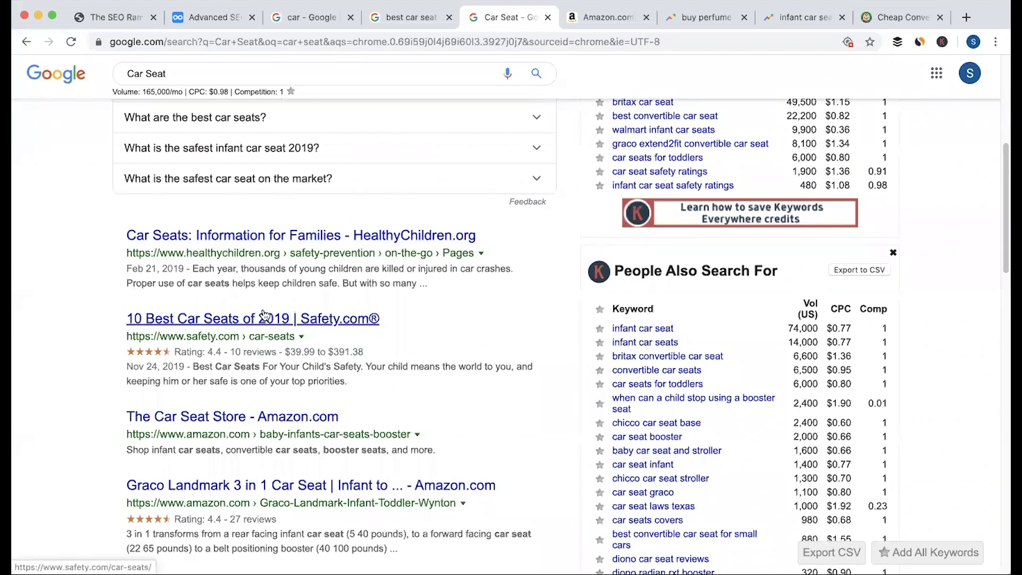
scroll(103, 384, "down", 2)
scroll(103, 384, "down", 3)
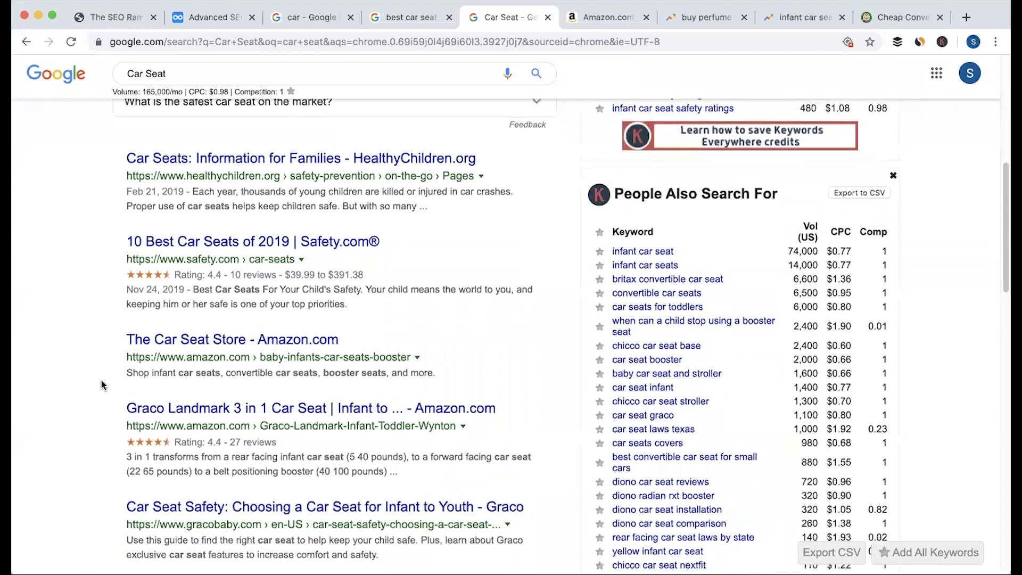
scroll(277, 284, "down", 3)
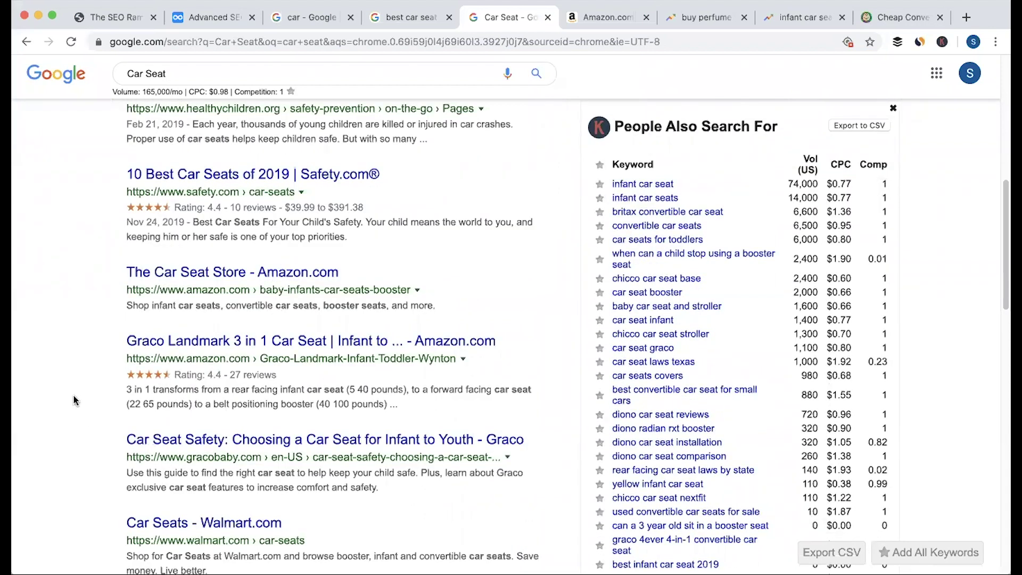
scroll(96, 355, "down", 5)
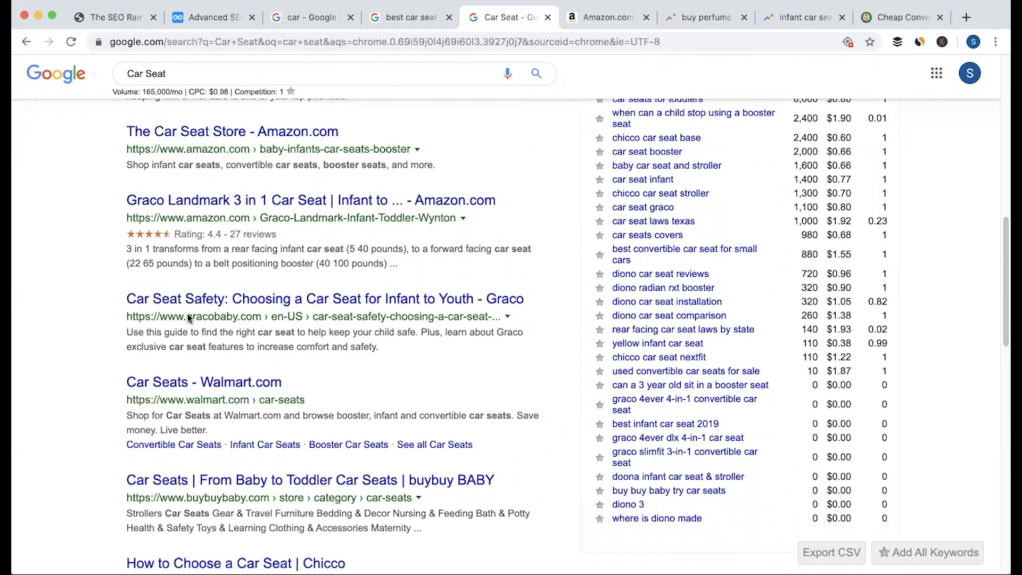
scroll(108, 376, "down", 1)
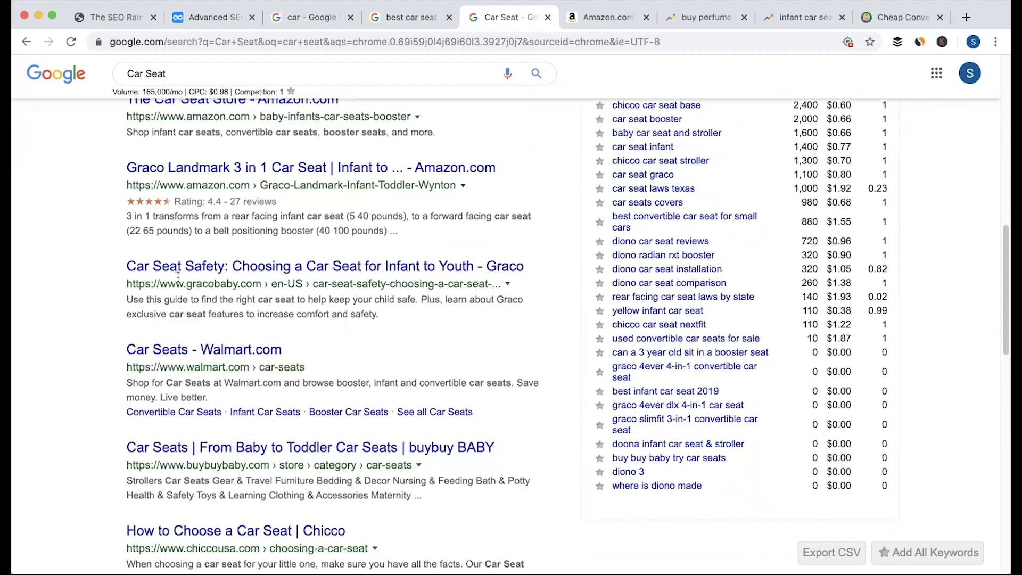
scroll(199, 259, "down", 3)
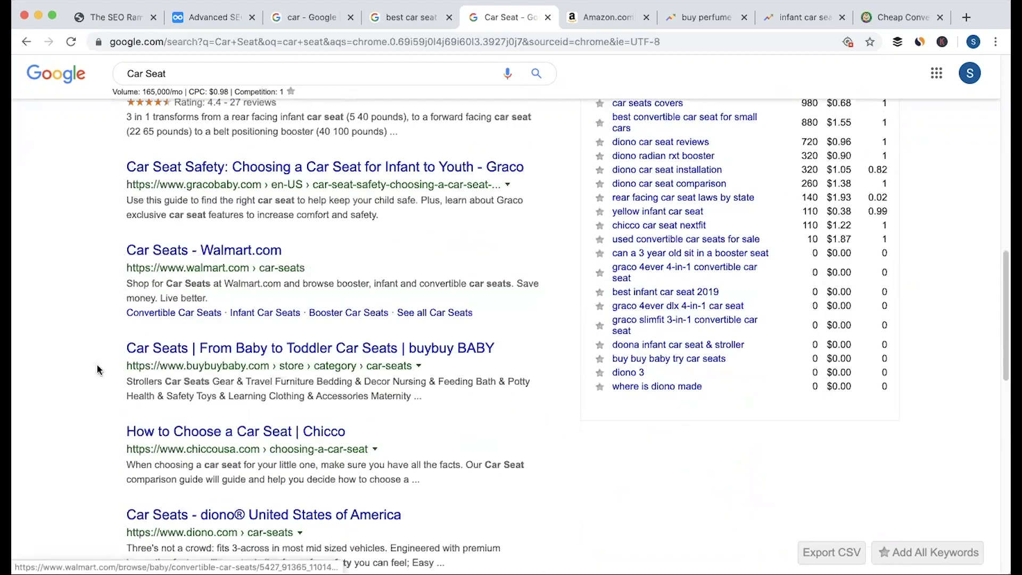
scroll(97, 359, "down", 4)
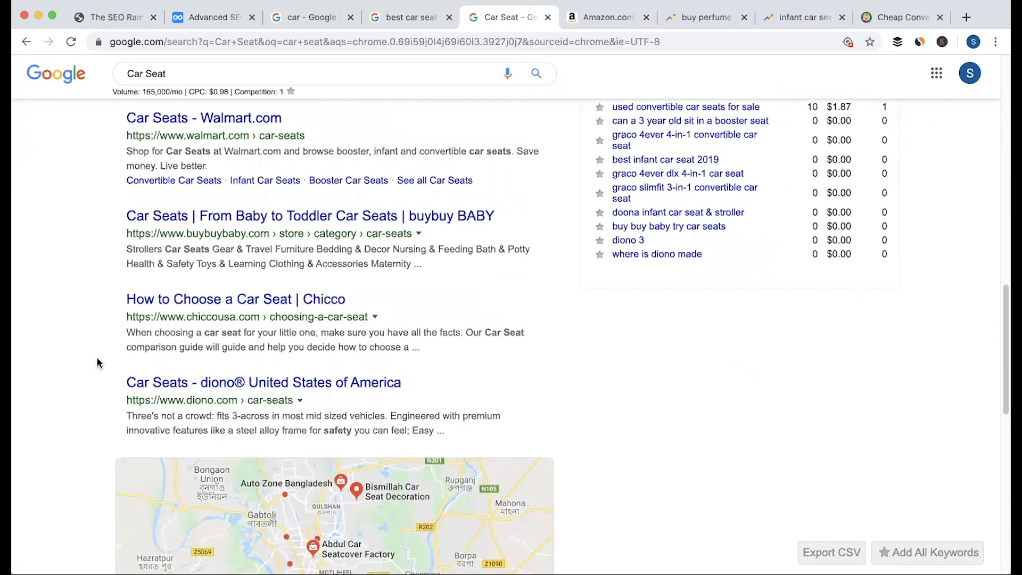
scroll(97, 362, "down", 3)
scroll(281, 268, "down", 4)
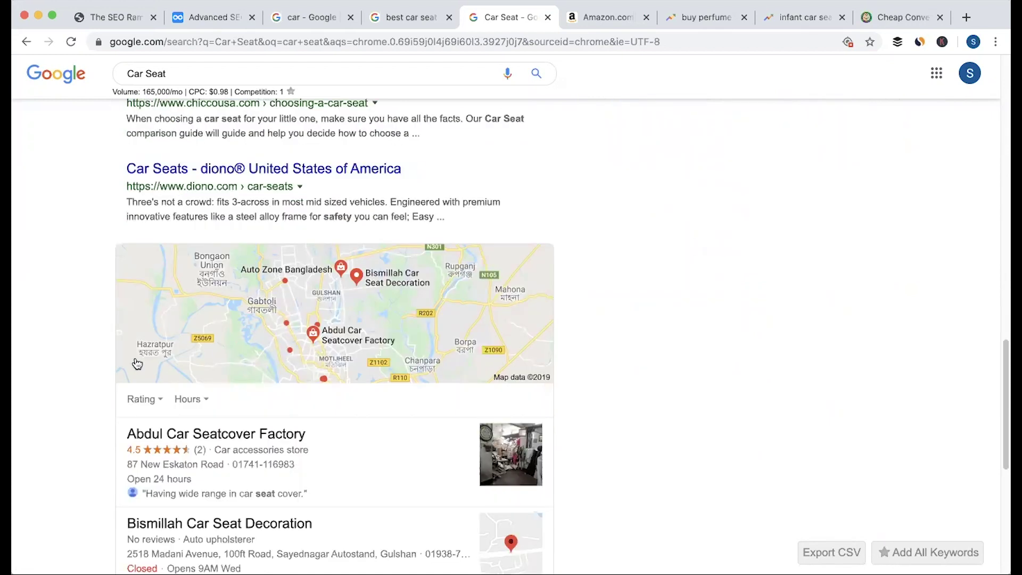
scroll(80, 384, "down", 3)
scroll(80, 386, "up", 15)
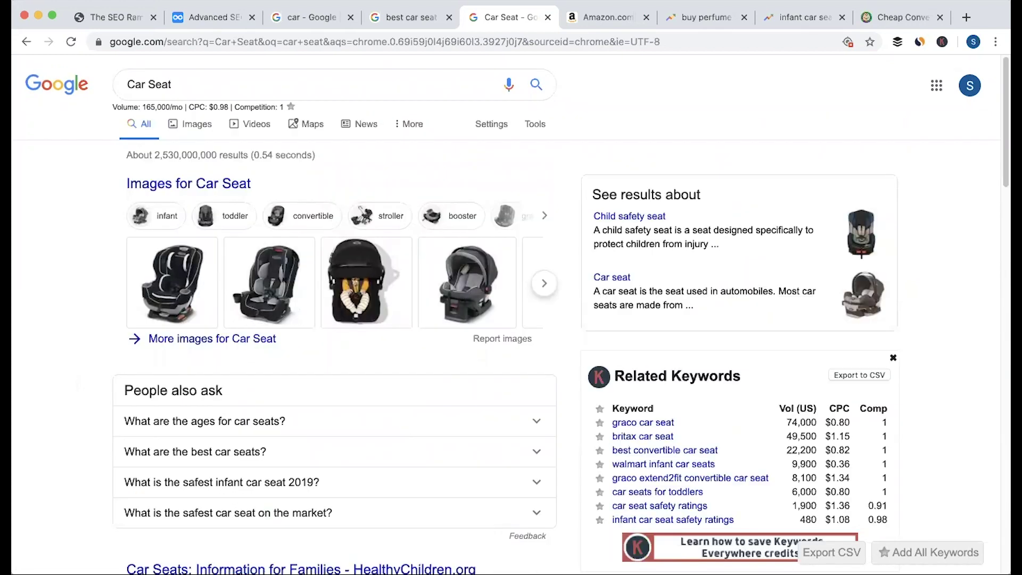
Extend the query to "how to clean Car Seat", run the search and look over its results
left_click(309, 84)
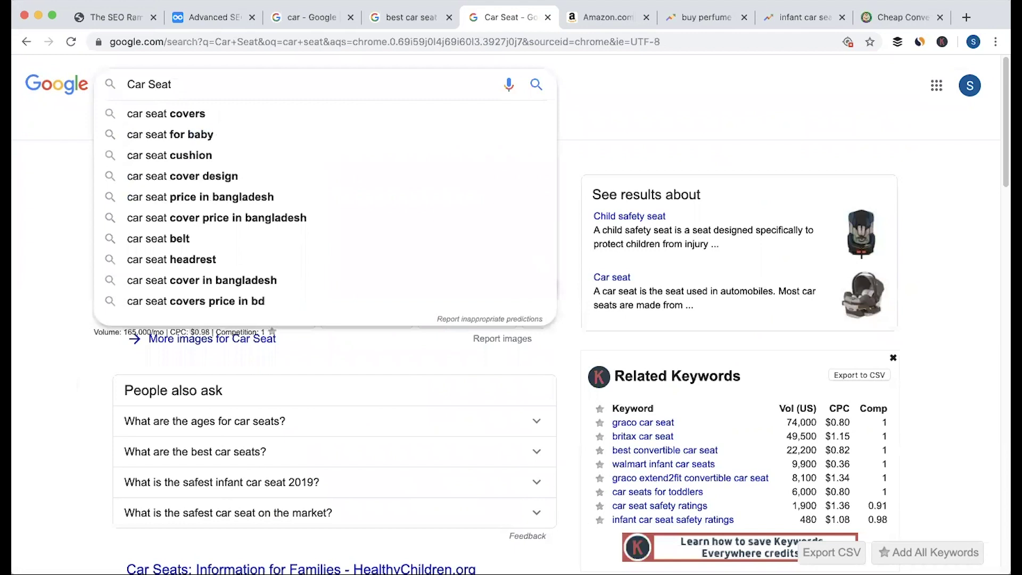
type("how to clean")
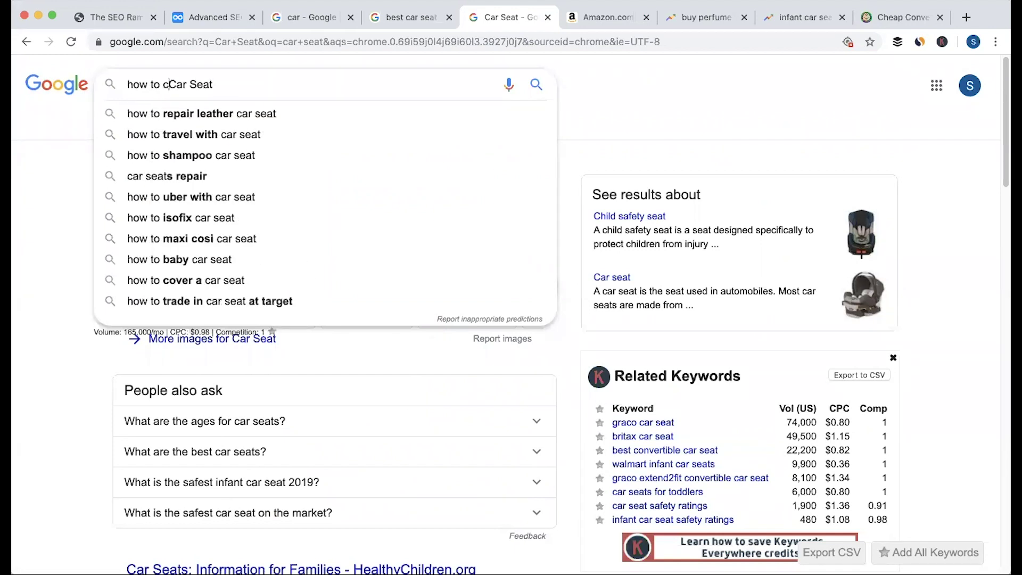
key("Return")
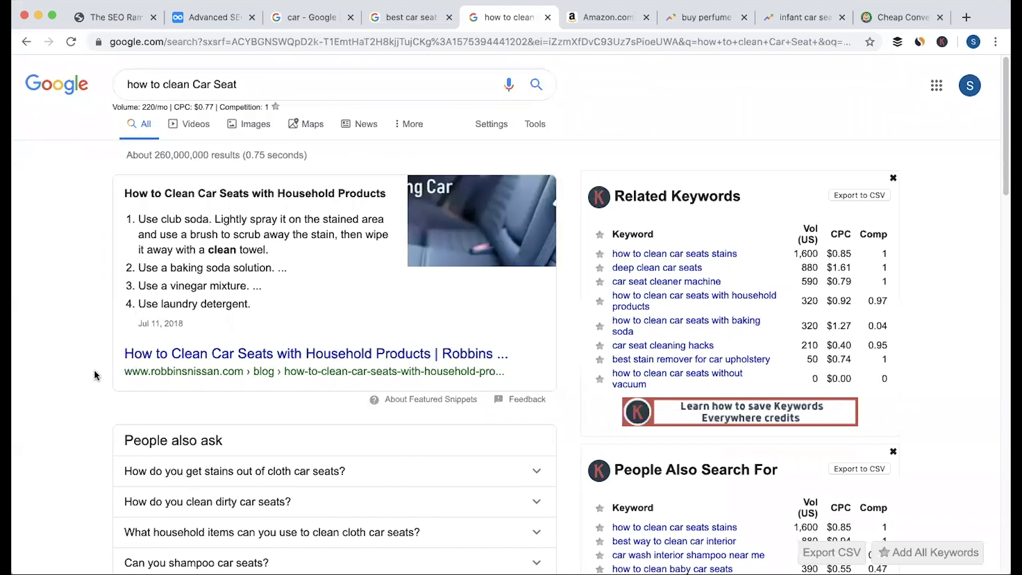
scroll(93, 375, "down", 10)
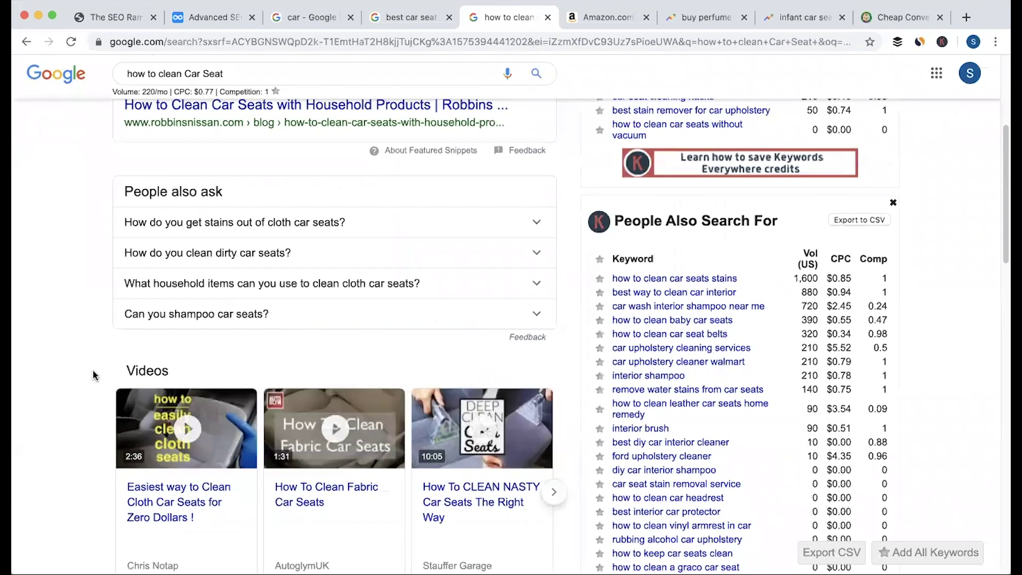
Examine the videos and how-to articles for "how to clean Car Seat", then revisit the "Intent of traffic" point in the Advanced SEO Blueprint notes
scroll(95, 364, "down", 3)
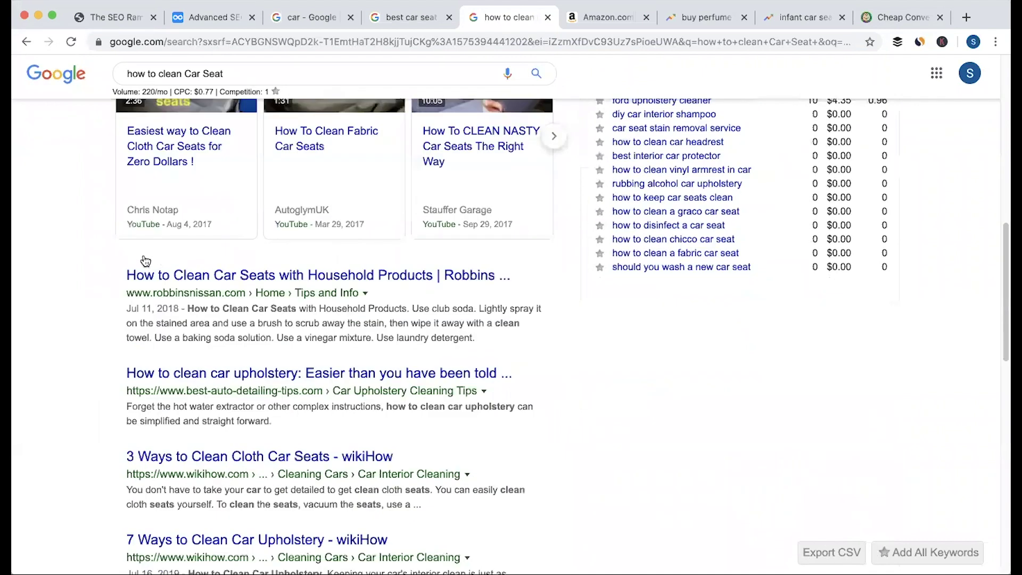
scroll(148, 250, "down", 1)
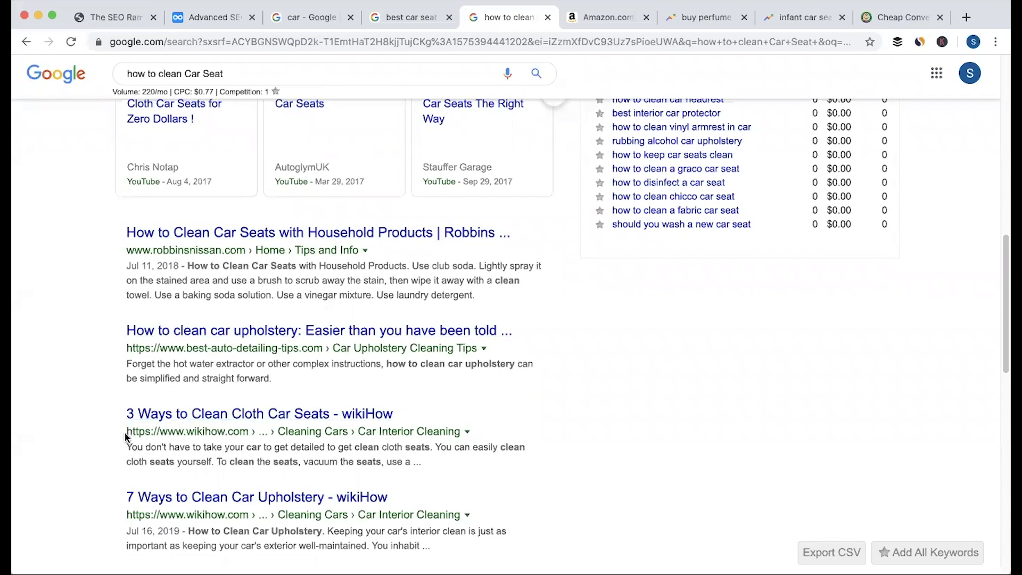
scroll(107, 434, "down", 10)
scroll(101, 429, "up", 4)
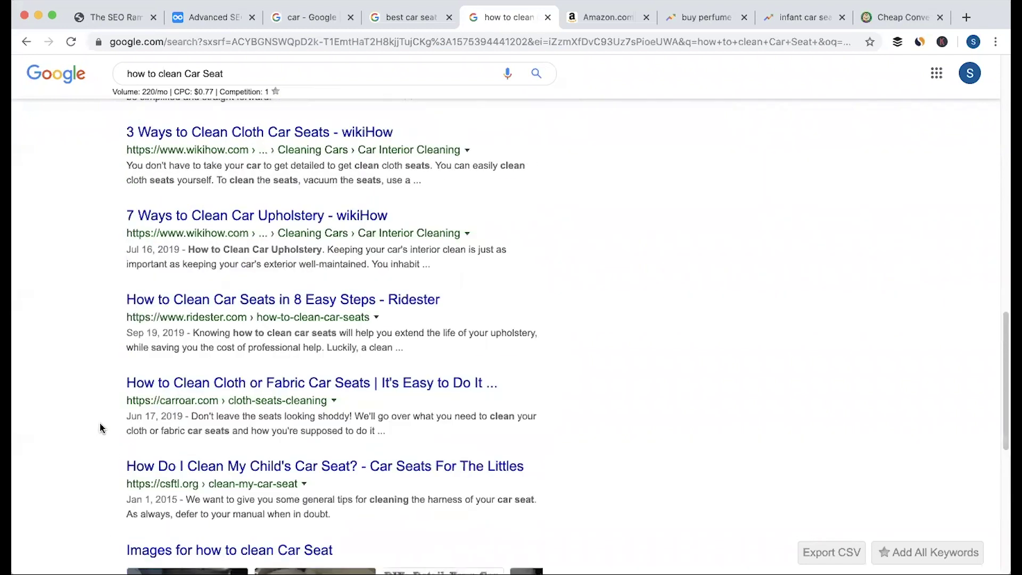
scroll(102, 428, "up", 8)
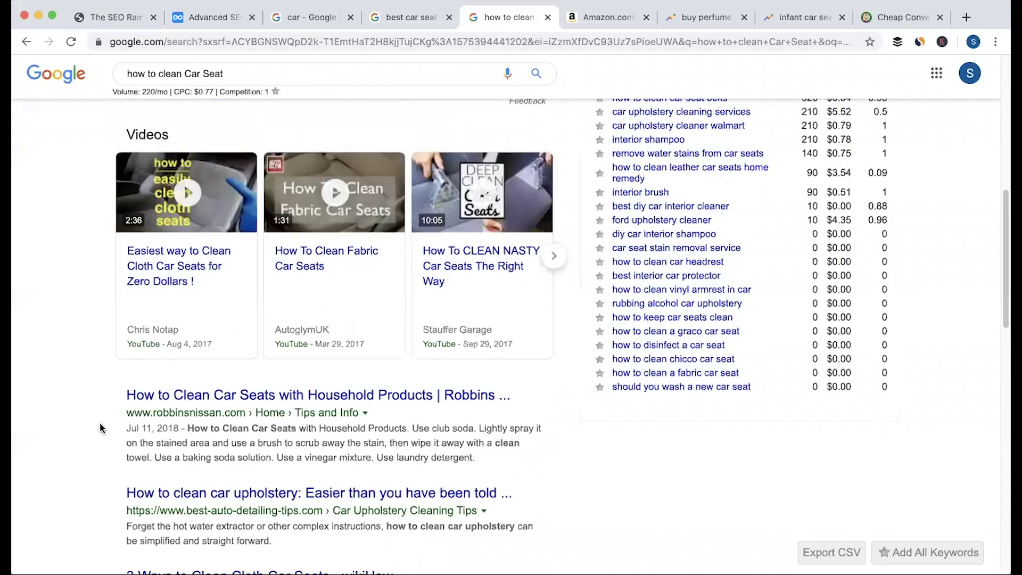
left_click(210, 21)
mouse_move(437, 340)
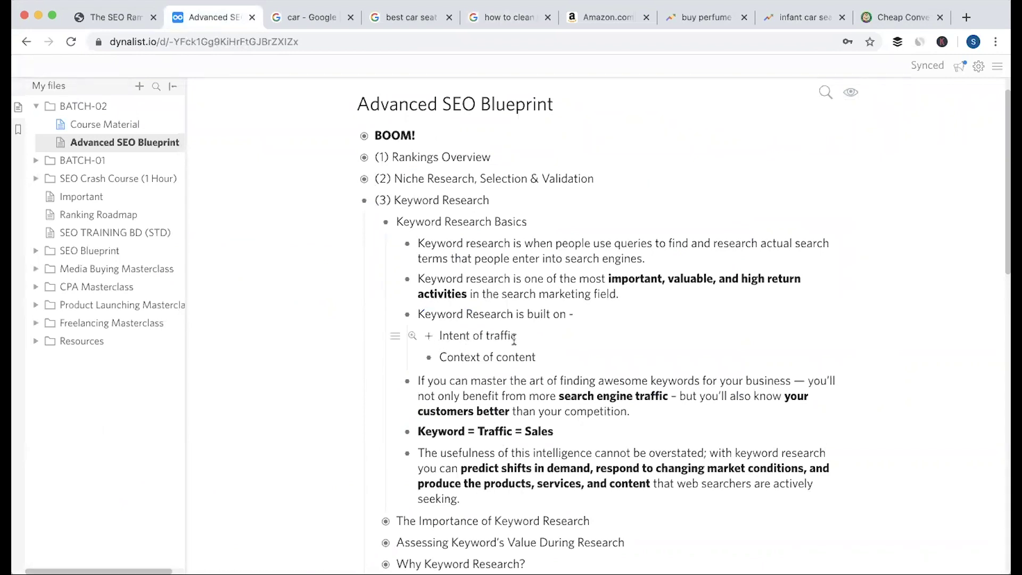
Return to the "how to clean Car Seat" results, change the query to "Car Seat price" and run the search
left_click(508, 19)
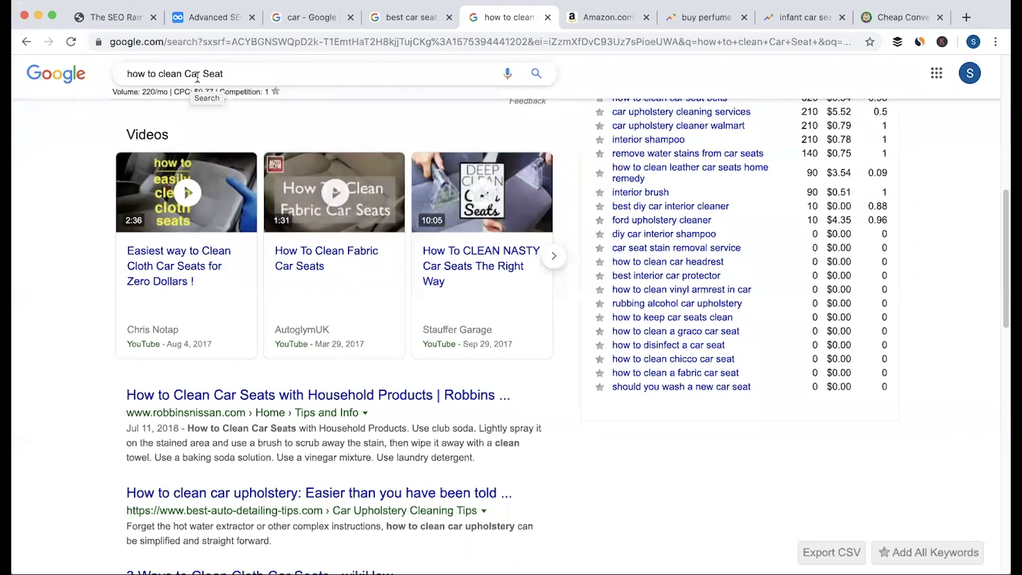
left_click_drag(184, 73, 127, 77)
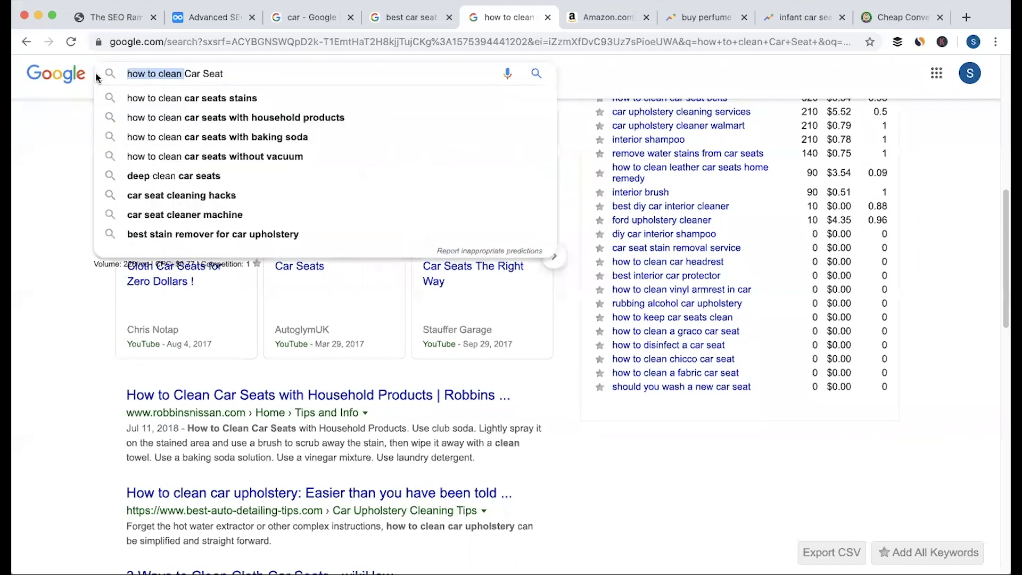
key("BackSpace")
type("price")
key("Return")
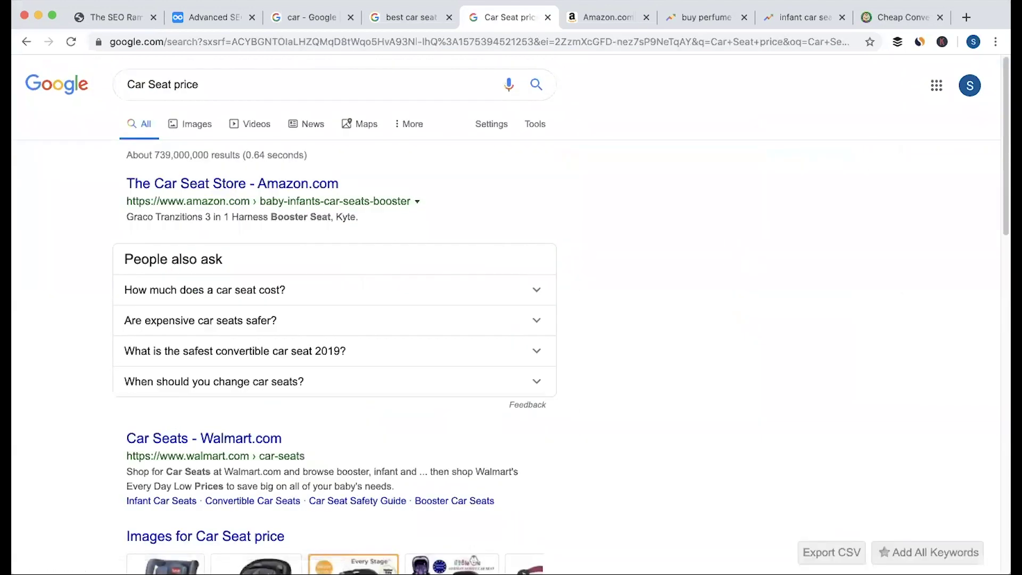
Remove "price" from the search query, keeping only "Car Seat"
double_click(182, 93)
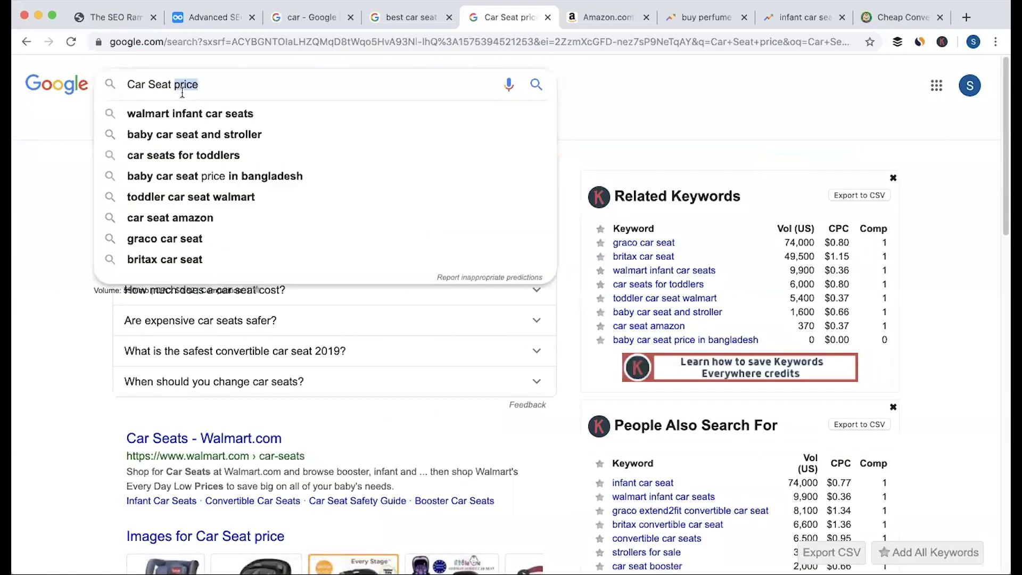
key("BackSpace")
key("BackSpace")
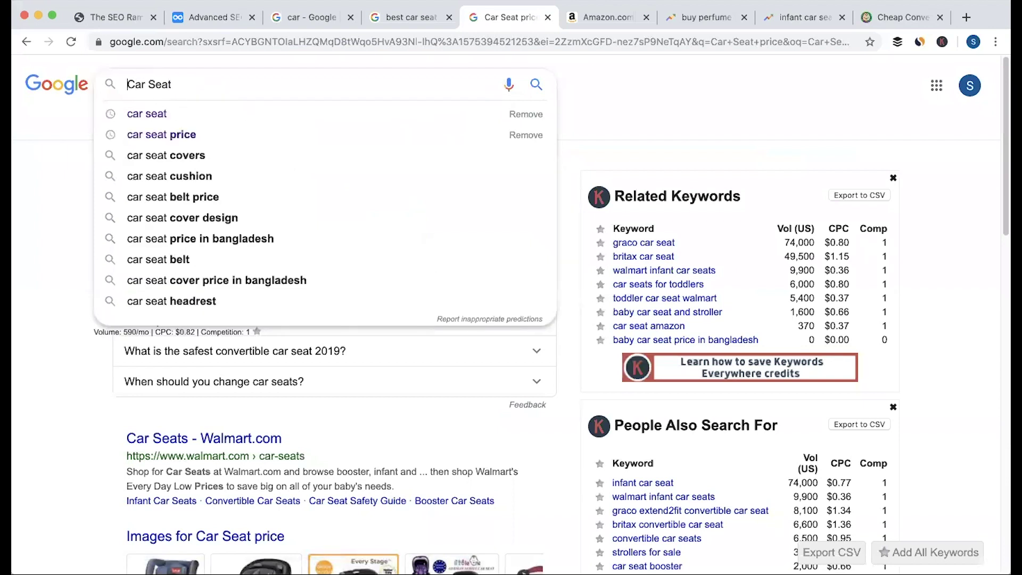
Try "comparision" and "best" in front of "Car Seat" without running the search, clearing each word again
type("comparision")
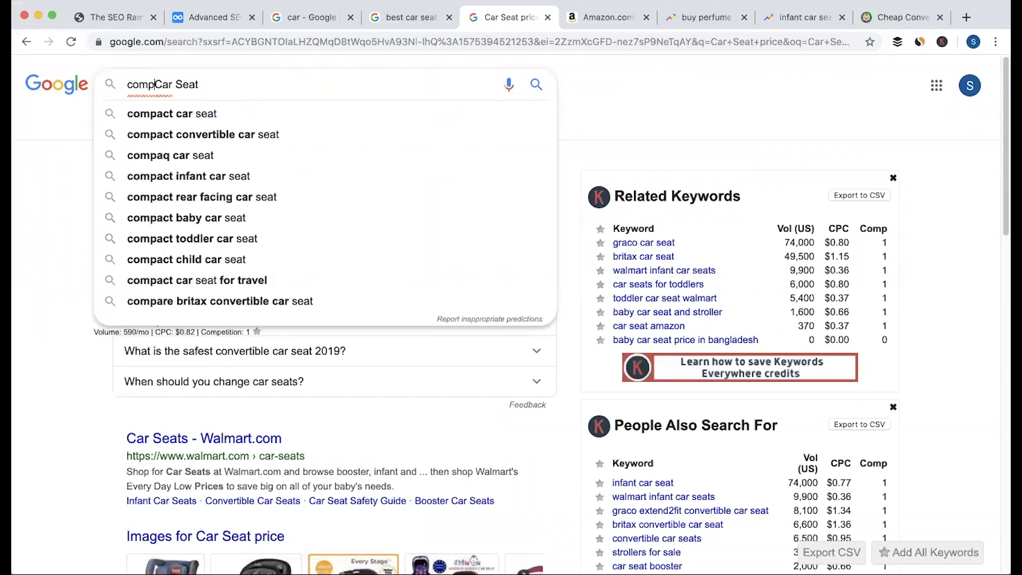
key("BackSpace")
key("BackSpace")
key("BackSpace")
key("BackSpace")
key("BackSpace")
key("BackSpace")
key("BackSpace")
key("BackSpace")
key("BackSpace")
key("BackSpace")
key("BackSpace")
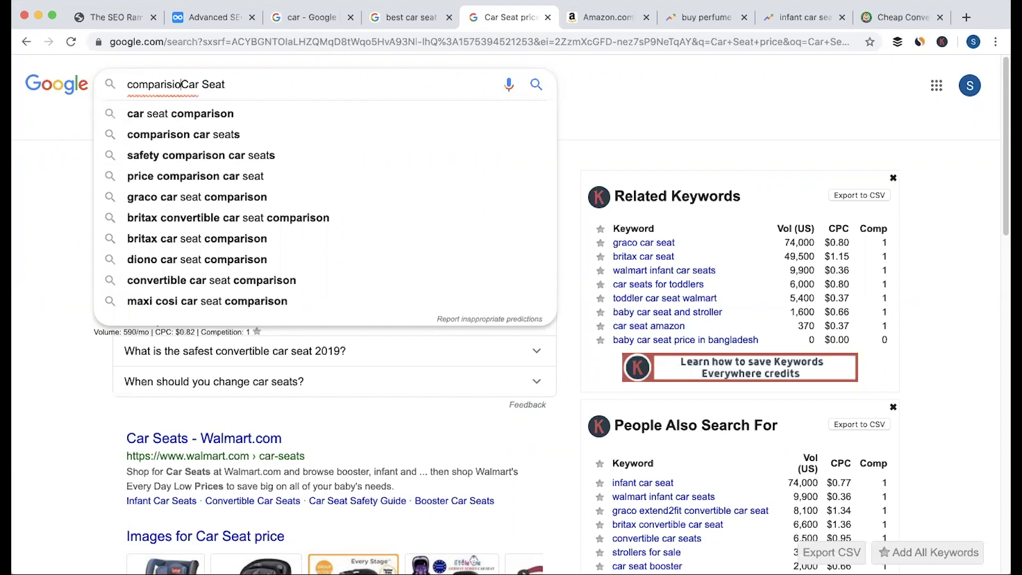
type("best")
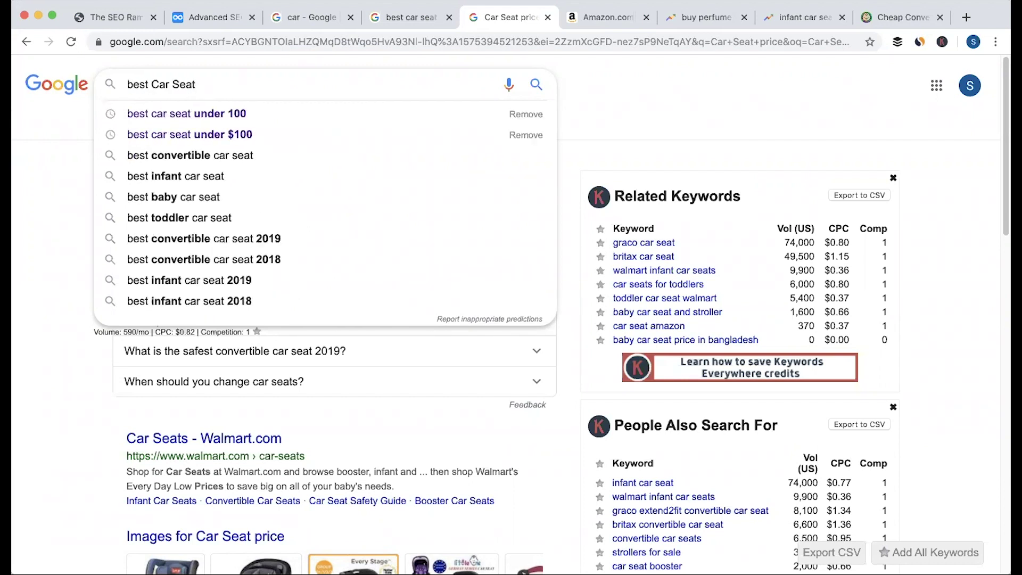
key("BackSpace")
key("BackSpace")
key("BackSpace")
key("BackSpace")
key("BackSpace")
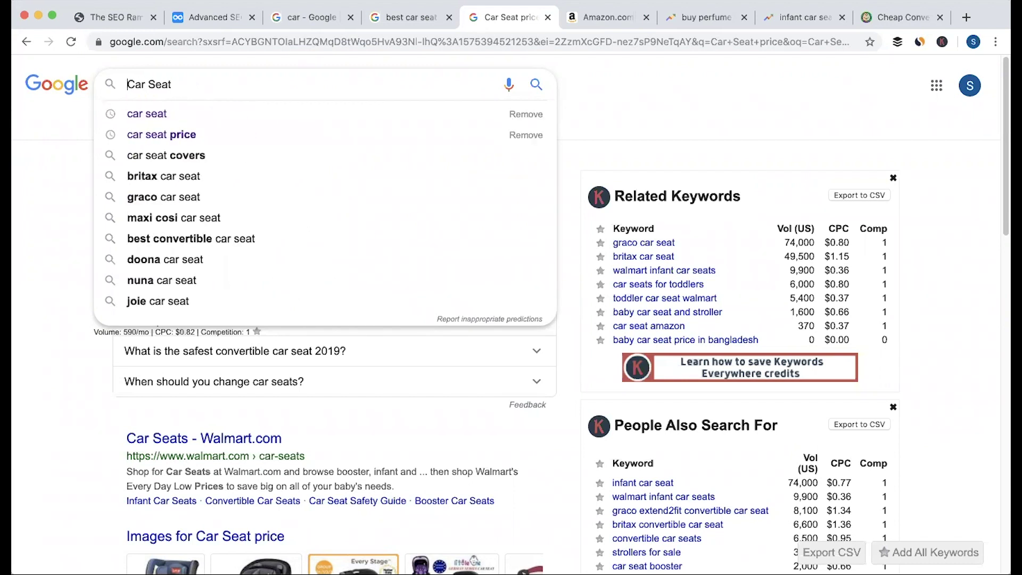
Extend the query with "repair", choose the suggestion "car seat repair near me" and run the search
left_click(196, 87)
type("repair")
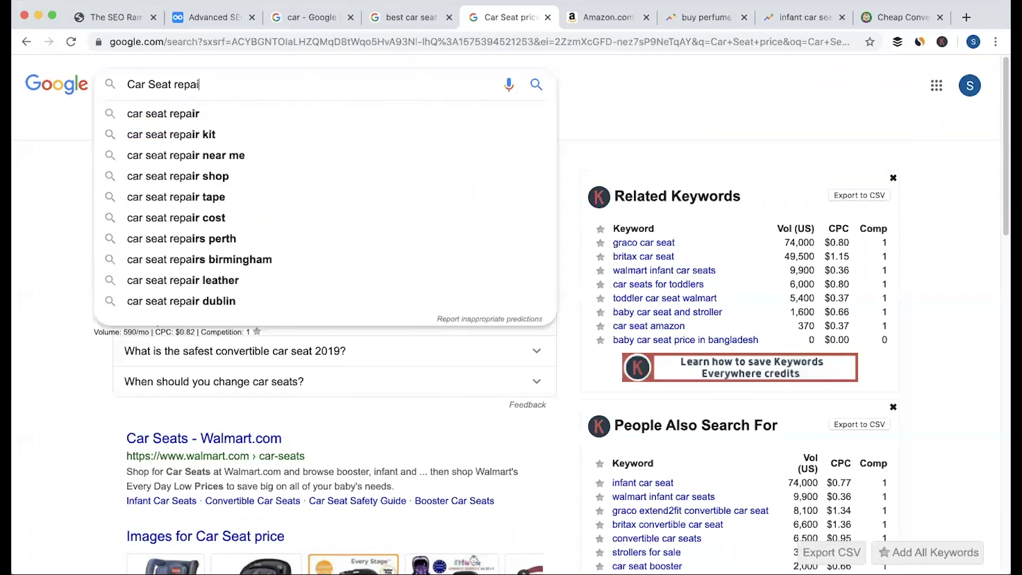
key("Down")
key("Down")
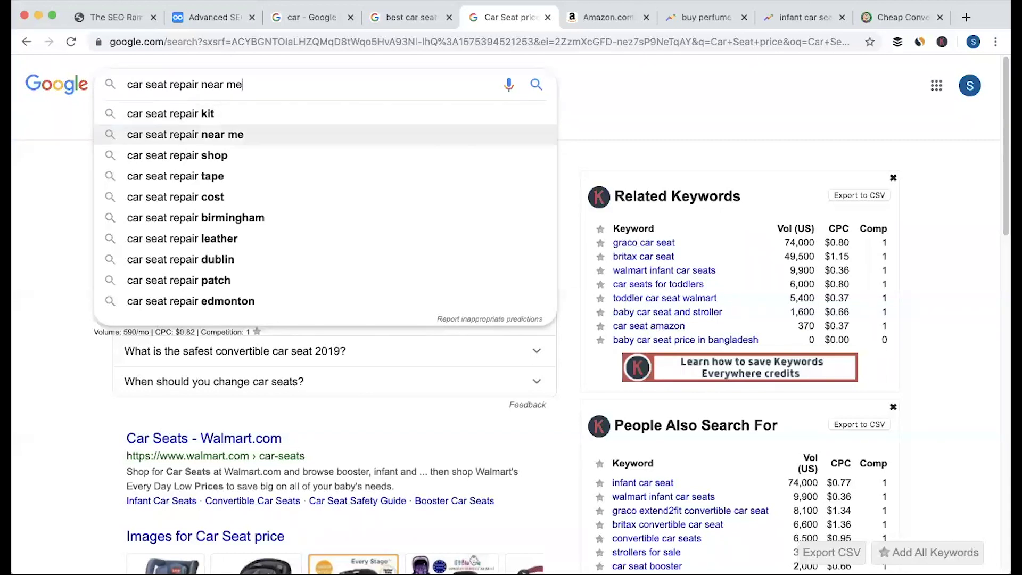
key("Return")
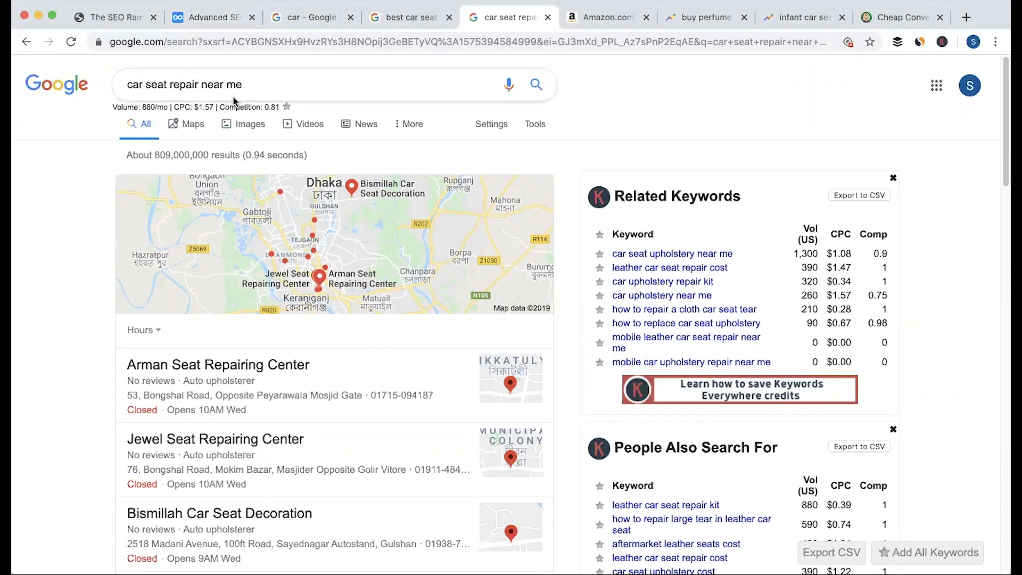
Go back to the Advanced SEO Blueprint notes and highlight the "Context of content" point
left_click(209, 21)
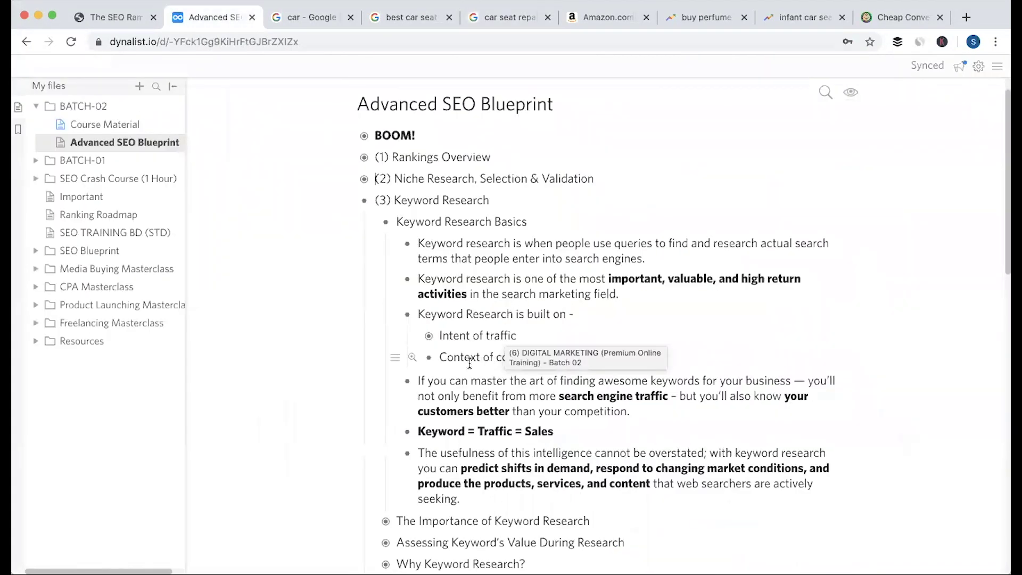
left_click_drag(441, 359, 539, 358)
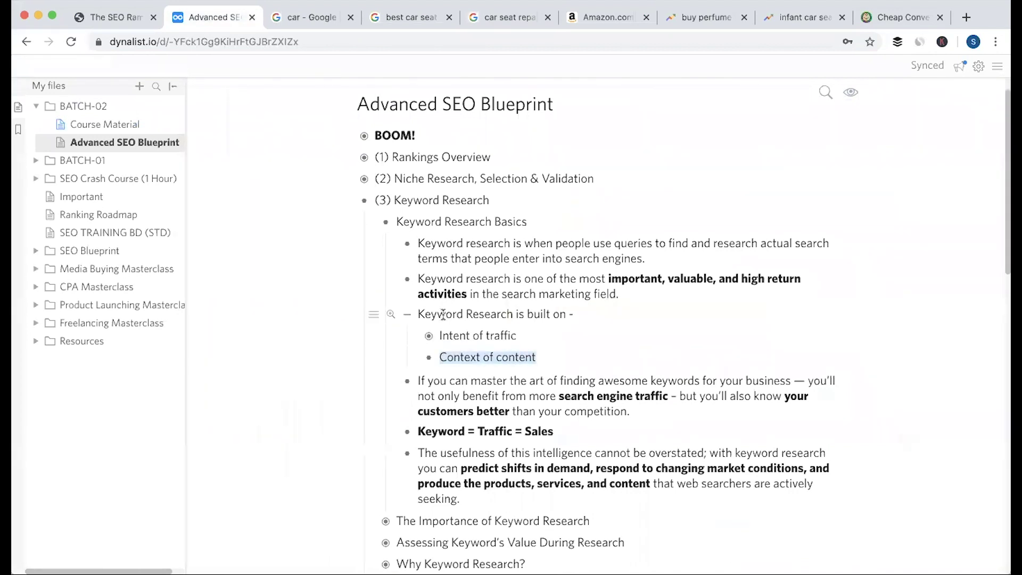
left_click(420, 313)
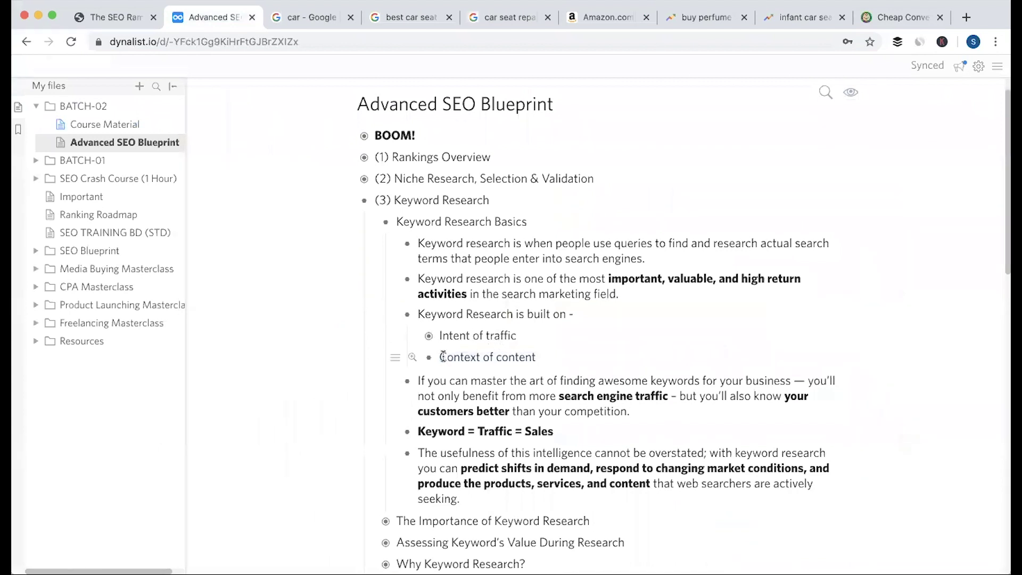
left_click_drag(442, 358, 537, 359)
left_click(509, 358)
From the "best car seat under 100" results, open the Bestcarseatz article in a new tab, copy the query and switch to the article
left_click(427, 20)
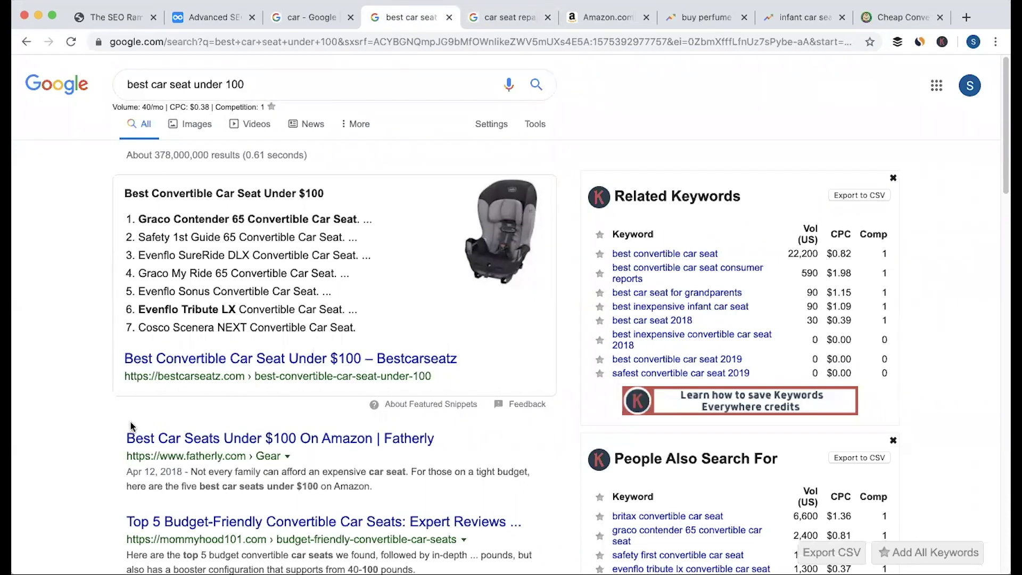
left_click(213, 365, "super")
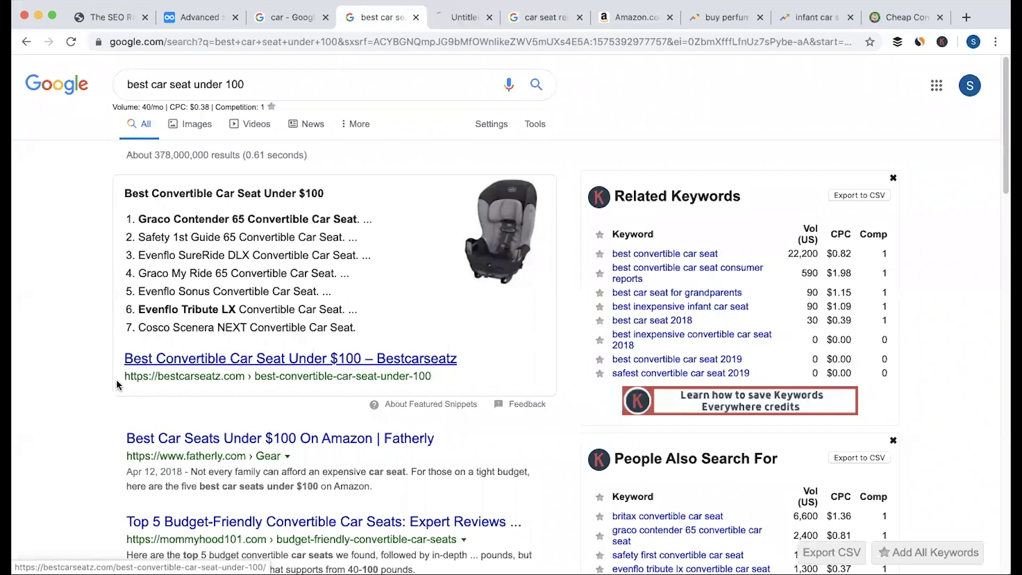
triple_click(275, 84)
key("super+c")
key("ctrl+Tab")
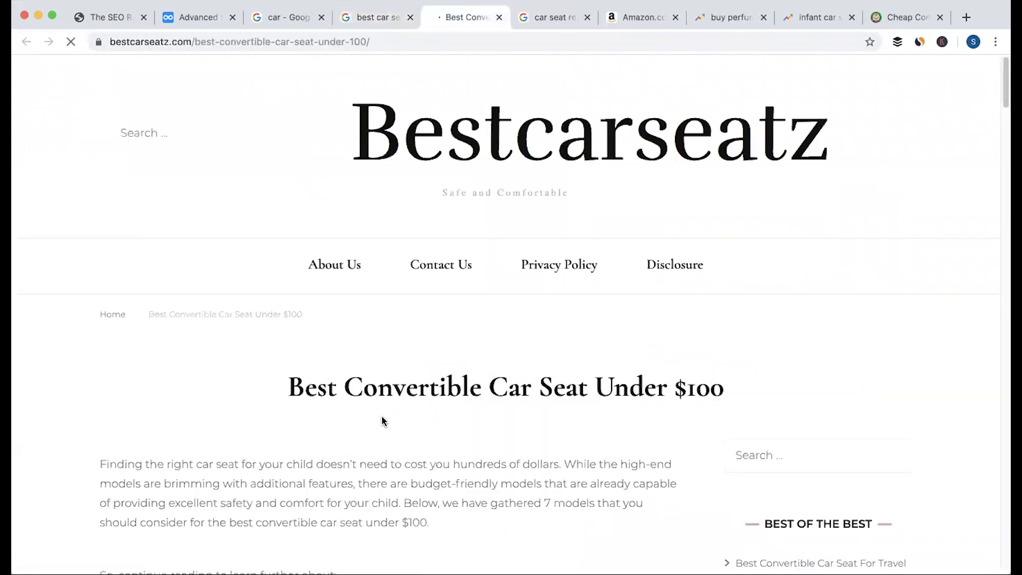
Examine the Bestcarseatz article's headline and URL slug, and search the page for the exact phrase "best car seat under 100"
left_click_drag(292, 387, 713, 388)
left_click(522, 414)
left_click_drag(229, 43, 404, 42)
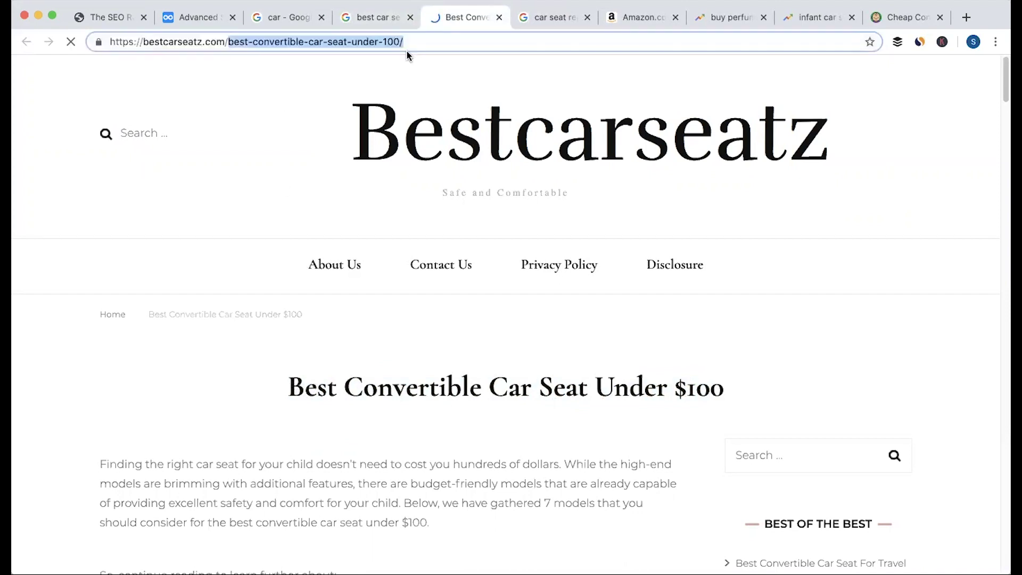
left_click(254, 443)
key("super+f")
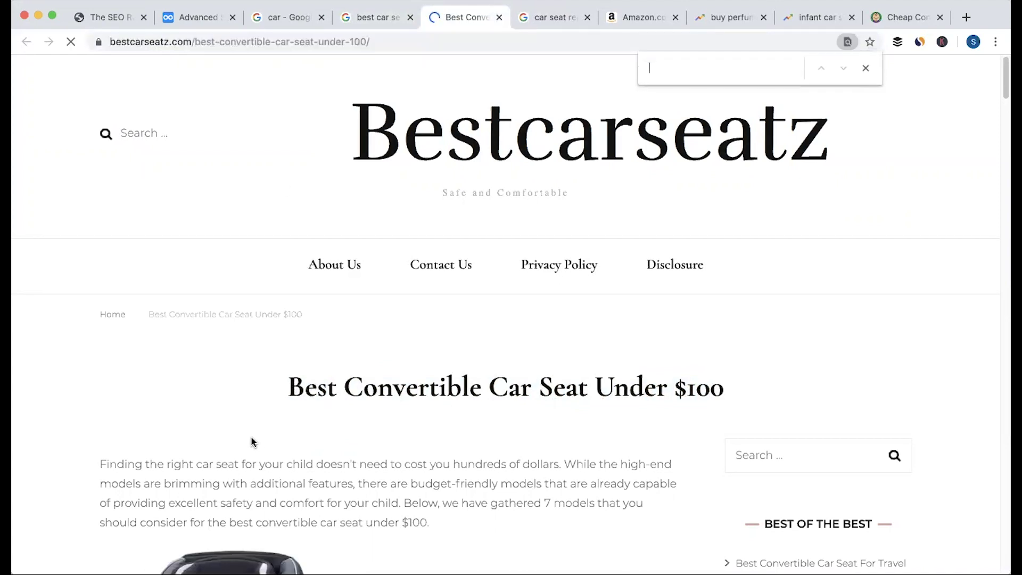
key("super+v")
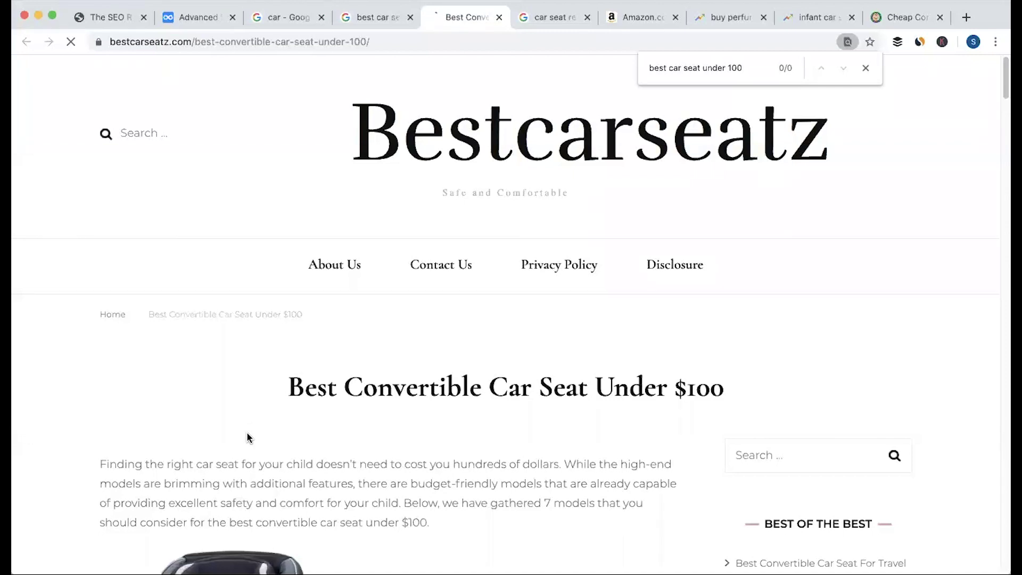
Open the Cars & Seats article "Top Baby Car Seats Under $100: Top 5 Options" in a new tab and search it for "best car seat under 100"
key("ctrl+shift+Tab")
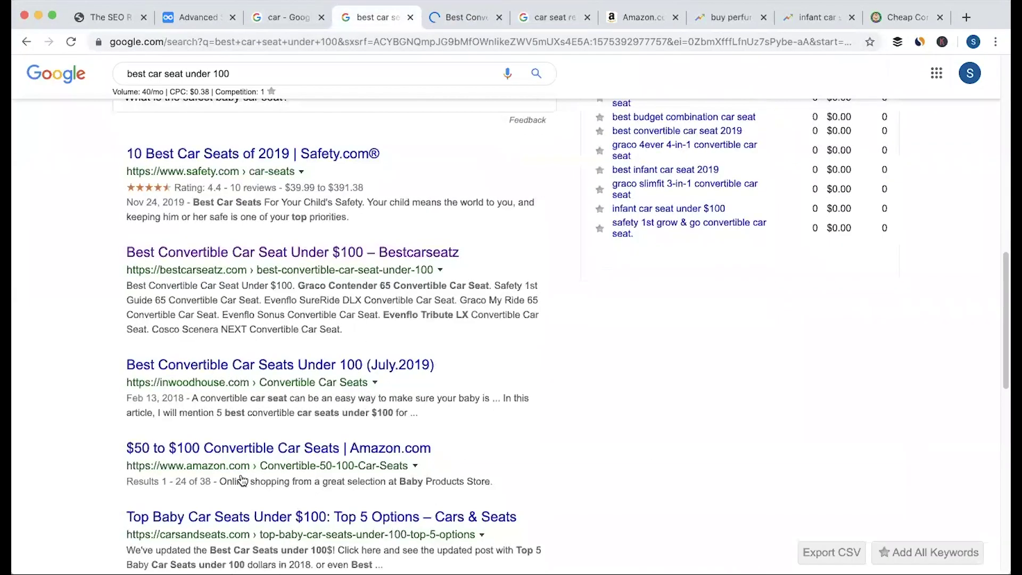
scroll(243, 481, "down", 2)
key("super+6")
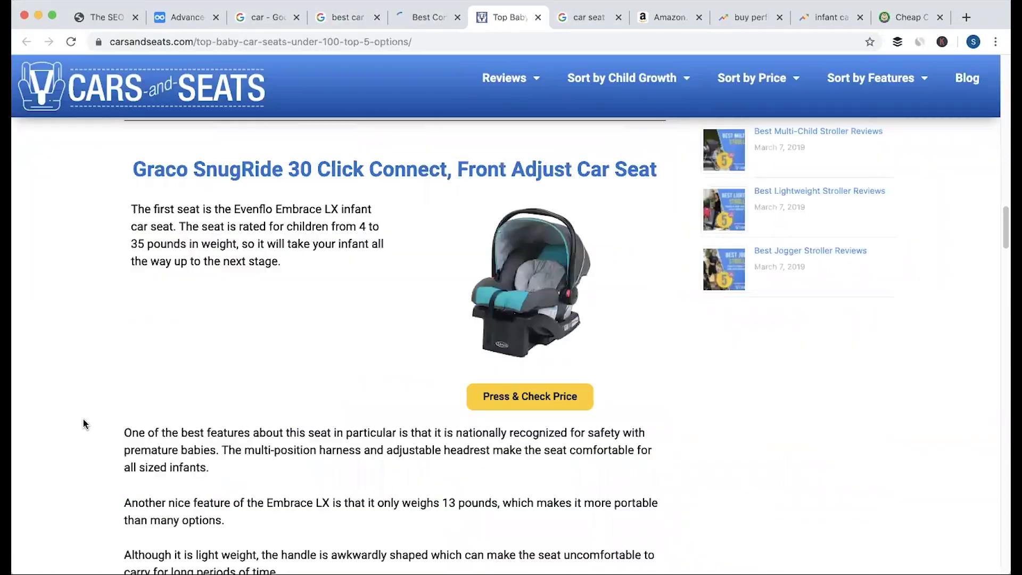
key("super+f")
key("Right")
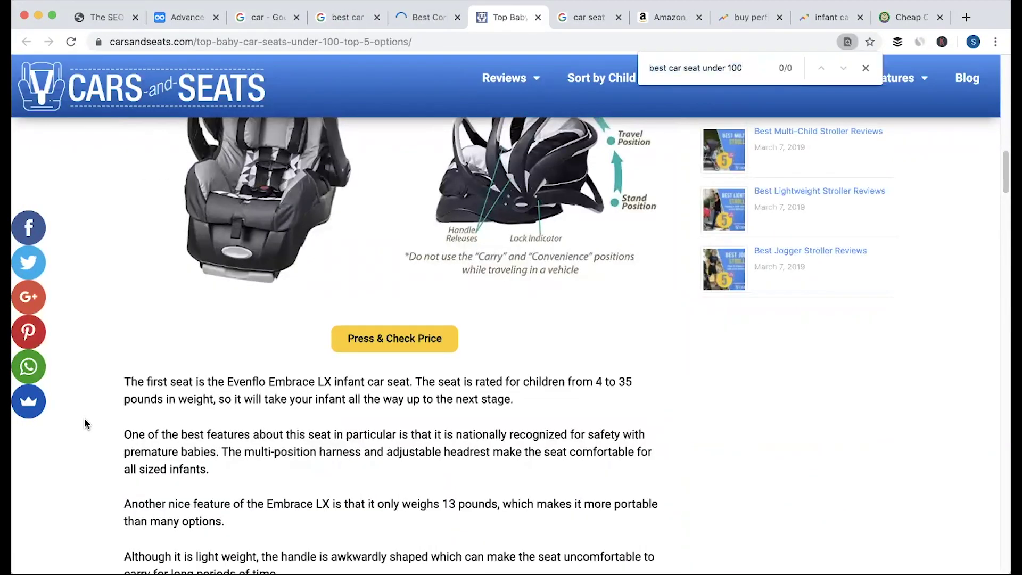
Look through the Cars & Seats article, change the find phrase to "best car seat under $100" and close the page
scroll(85, 419, "down", 10)
scroll(132, 433, "up", 15)
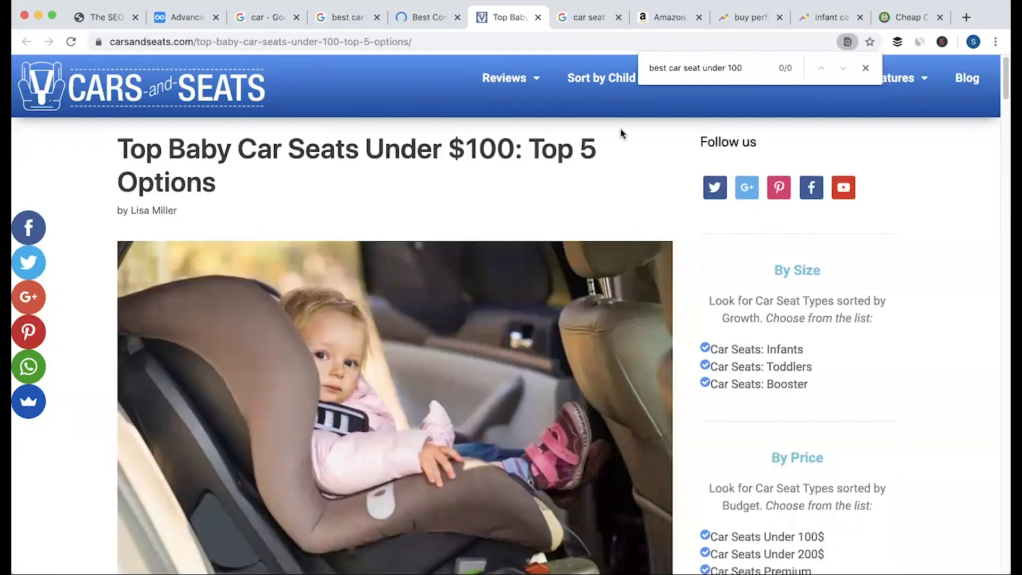
type("$")
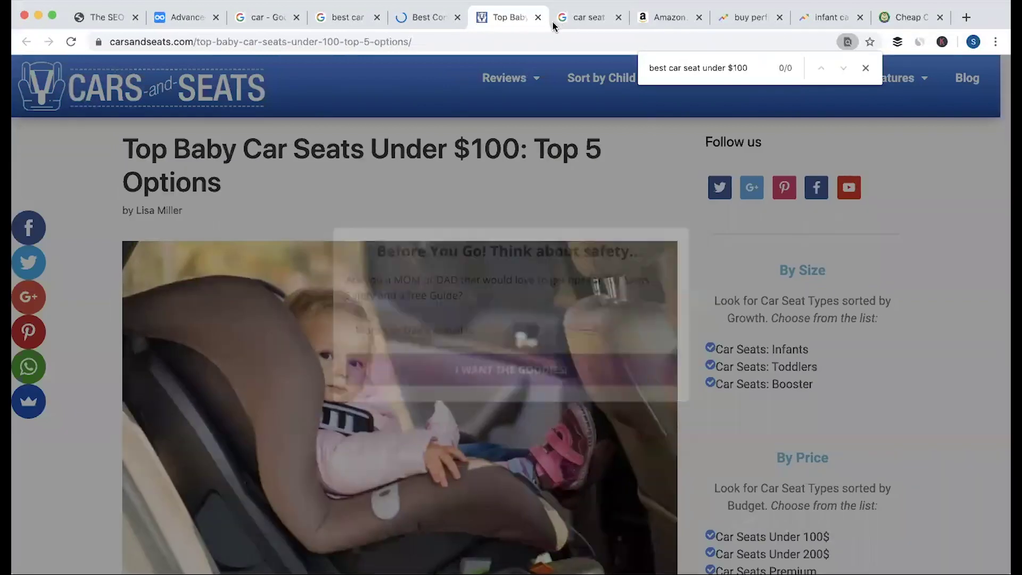
left_click(538, 17)
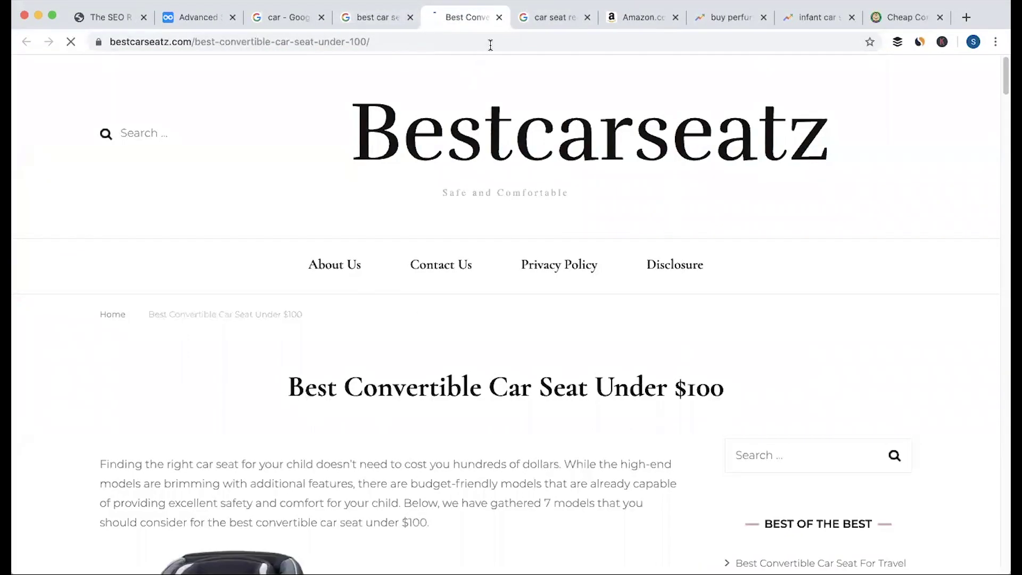
Return to the "best car seat under 100" results and compare the query's wording with the titles of the ranking pages
left_click(380, 21)
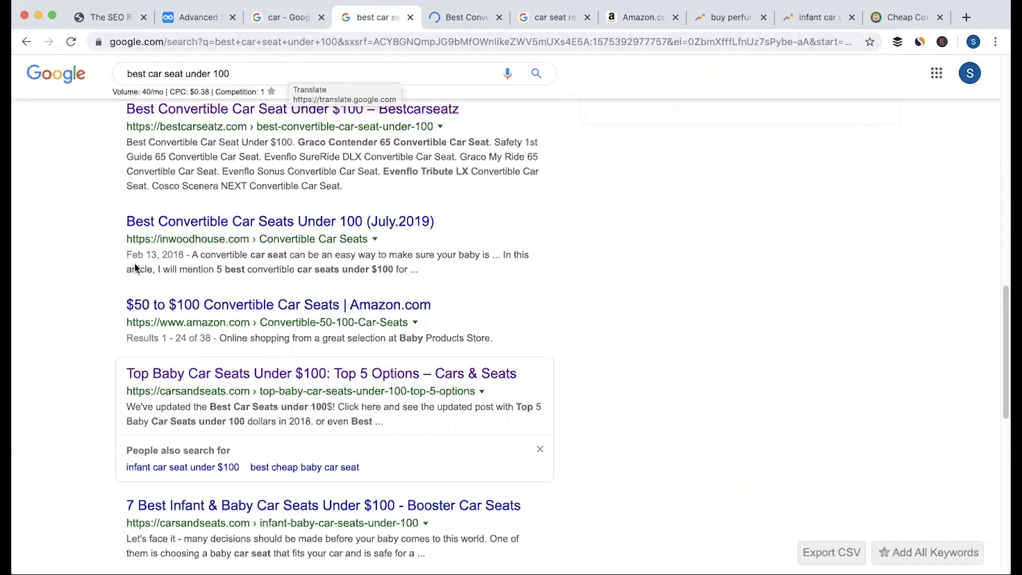
left_click(123, 80)
left_click(31, 299)
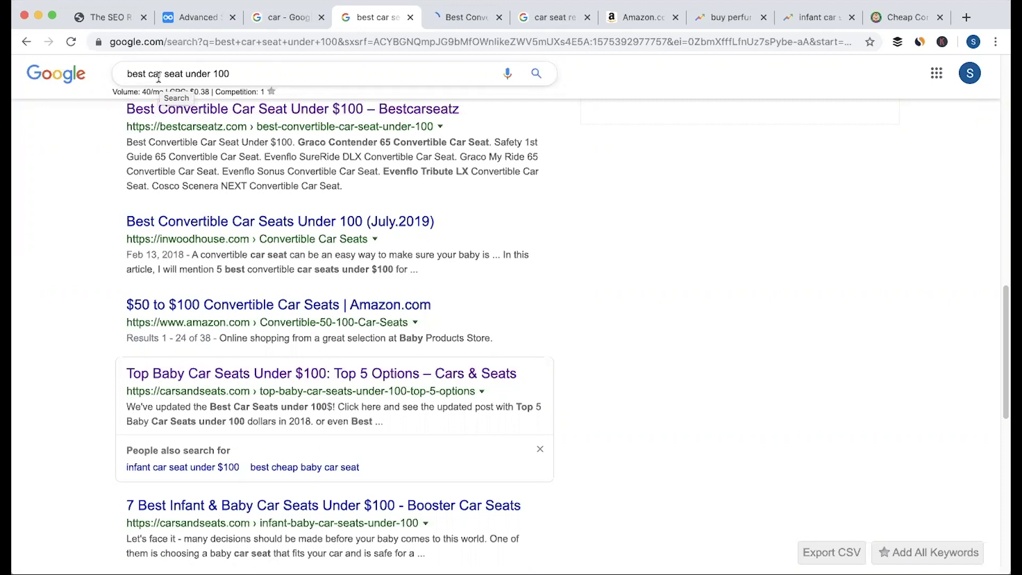
left_click(237, 74)
left_click(62, 224)
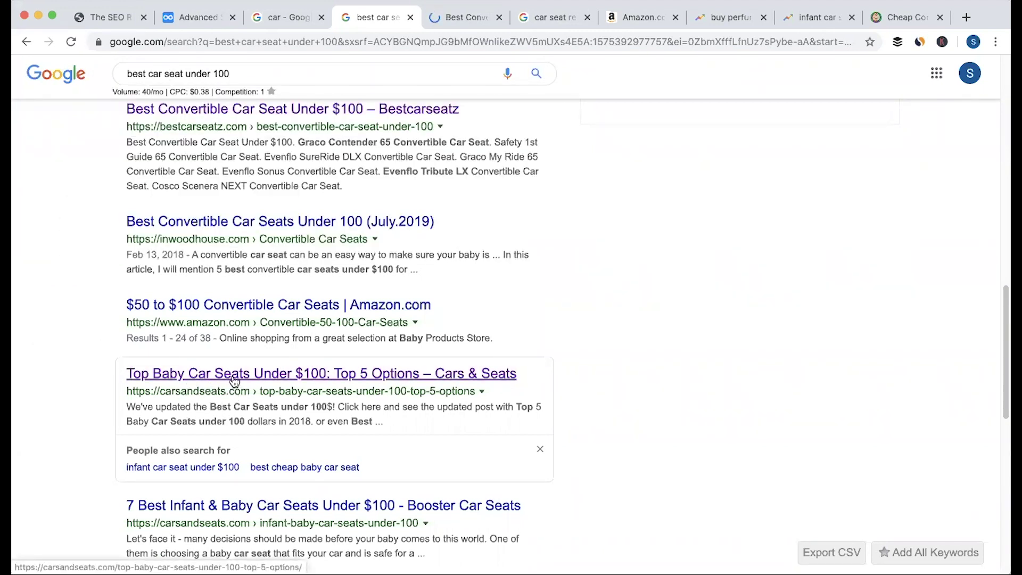
Switch to the Advanced SEO Blueprint outline in Dynalist and highlight the "Context of content" item under Keyword Research Basics
left_click(253, 71)
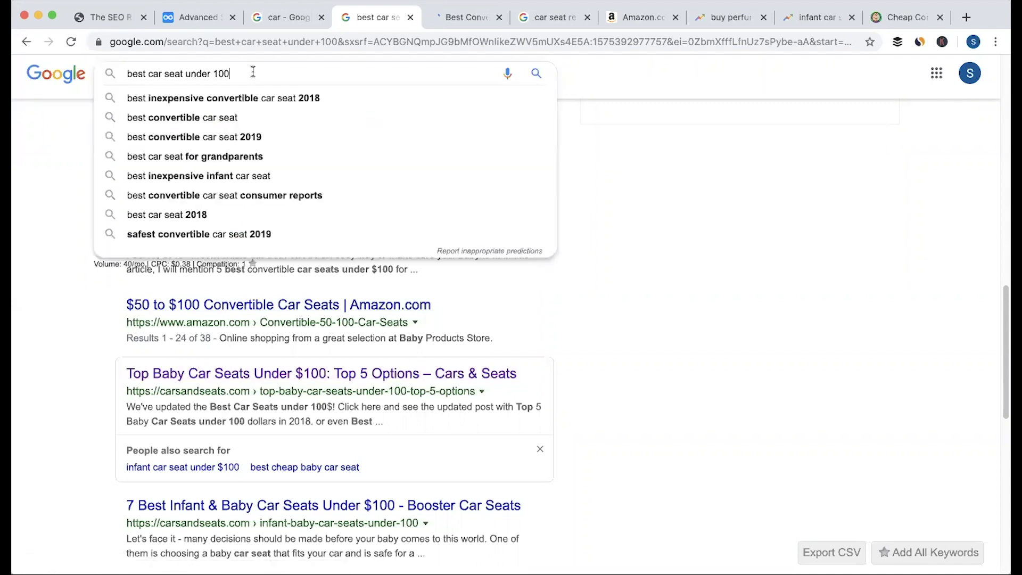
left_click(208, 22)
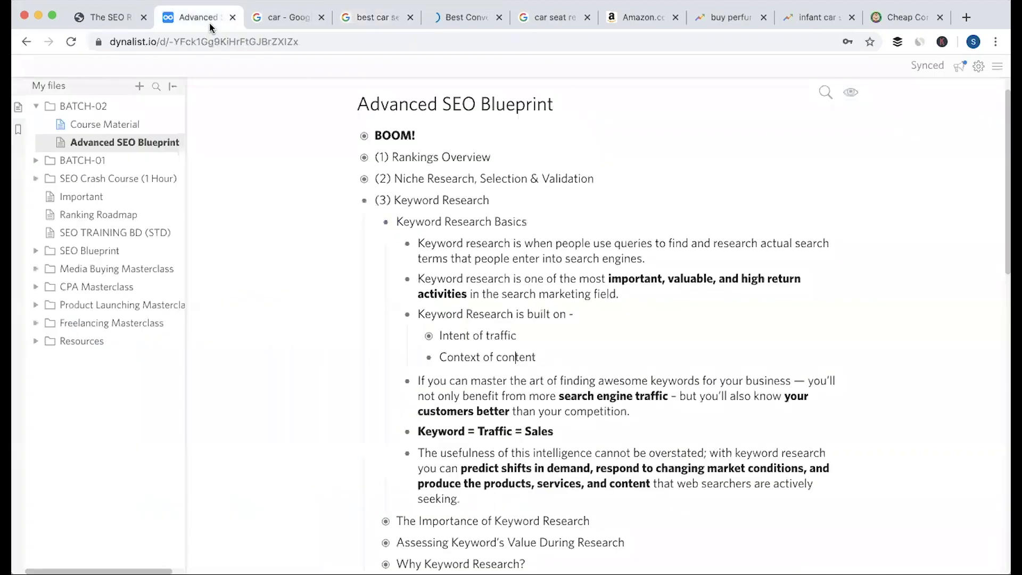
left_click(515, 356)
scroll(504, 327, "down", 5)
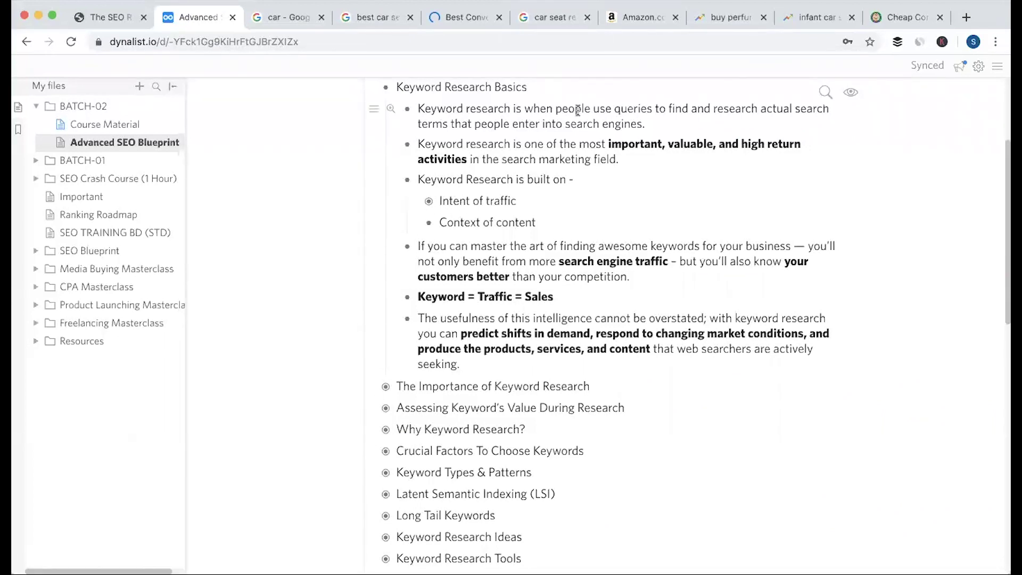
left_click_drag(441, 223, 579, 217)
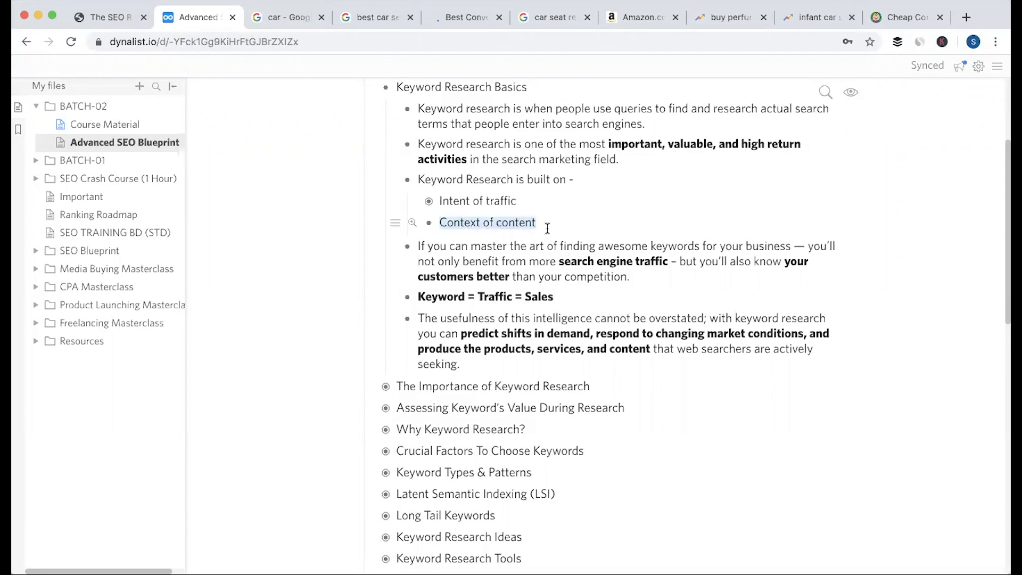
Expand the "Intent of traffic" branch level by level down to "How to use lawn mower tool? (Learn)"
left_click(428, 201)
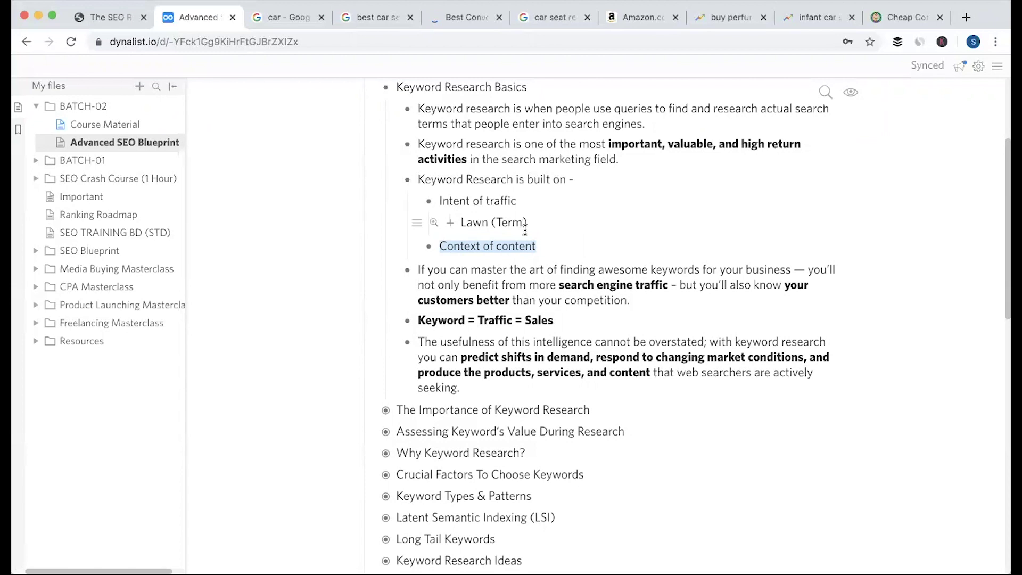
left_click(453, 228)
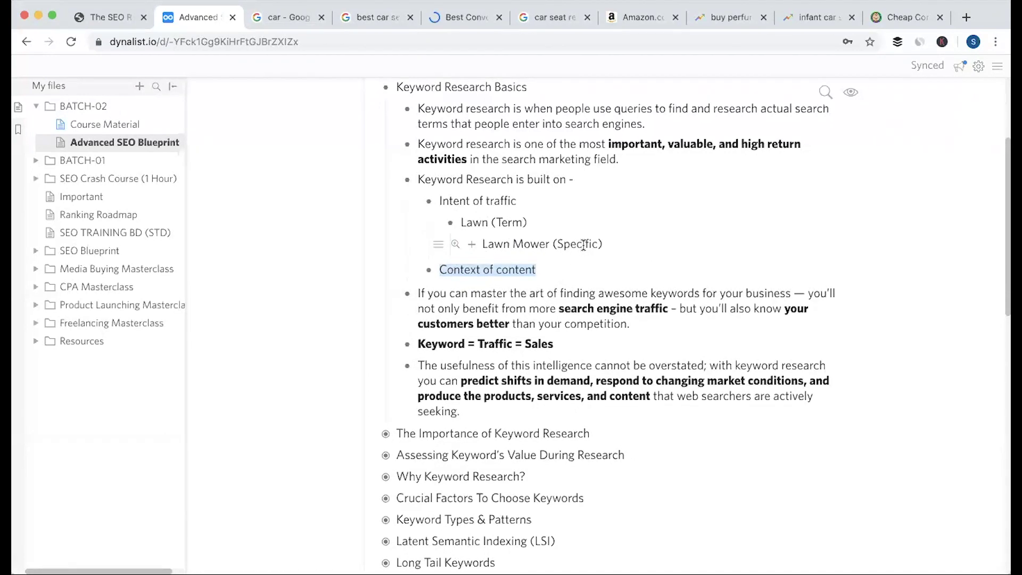
left_click(473, 244)
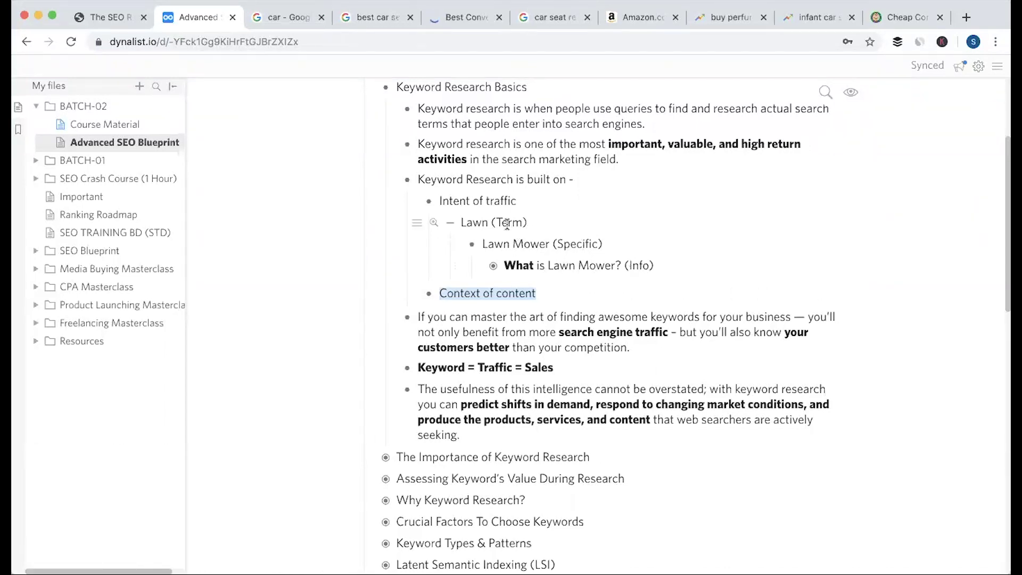
double_click(577, 245)
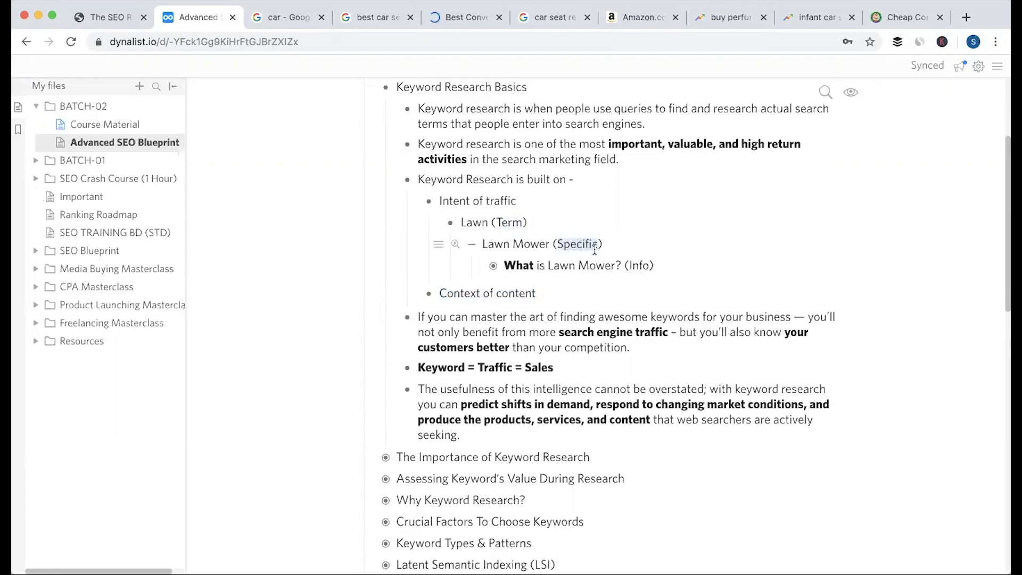
left_click(640, 266)
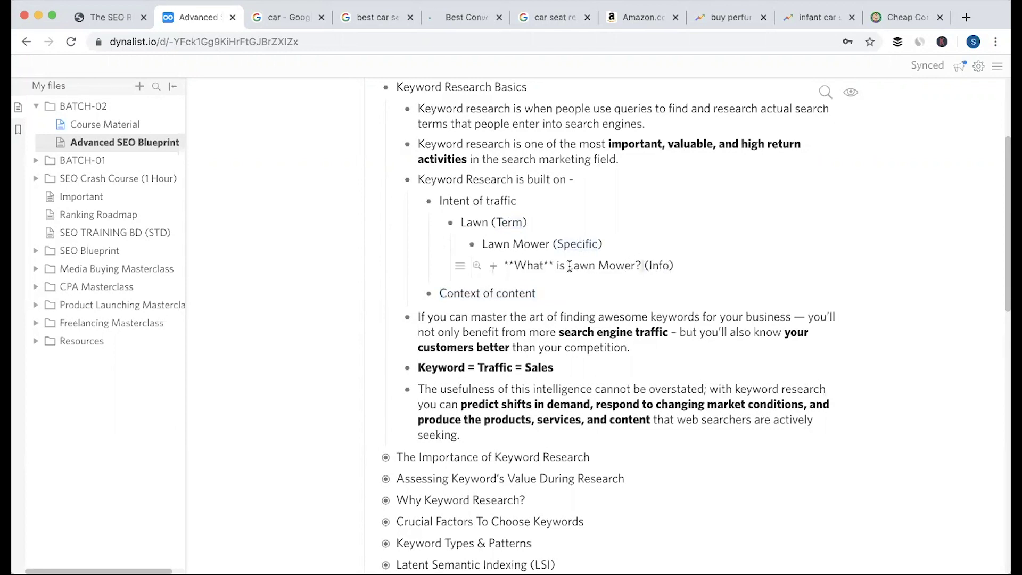
left_click(494, 269)
left_click(697, 288)
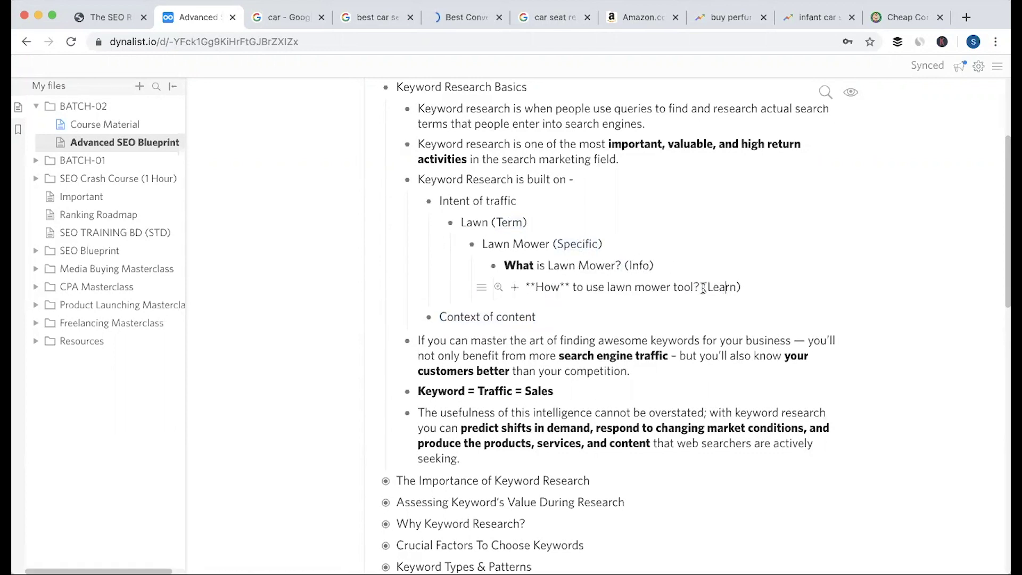
Expand the buying, area and service query examples nested below "How to use lawn mower tool? (Learn)"
left_click(609, 340)
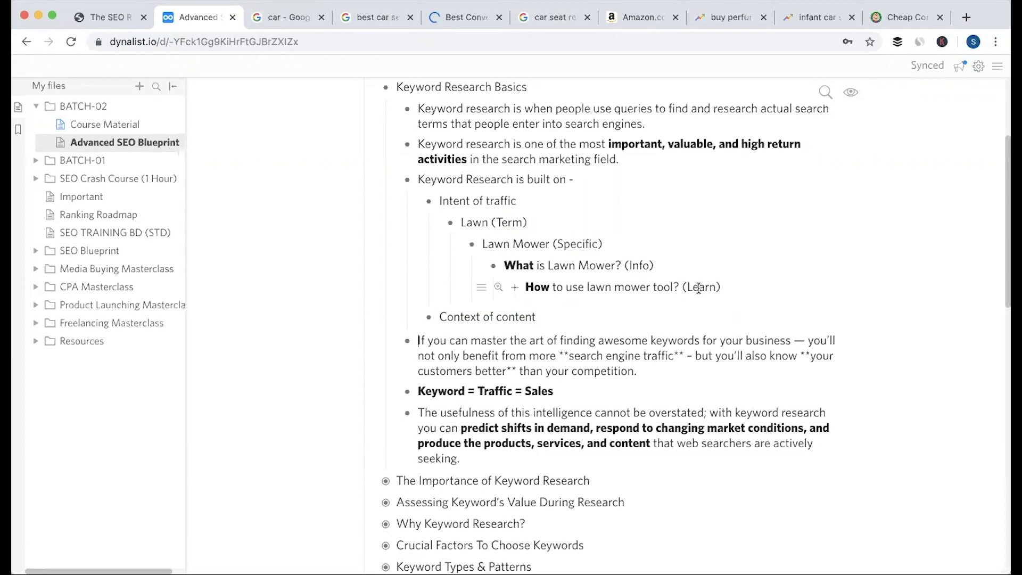
left_click(515, 288)
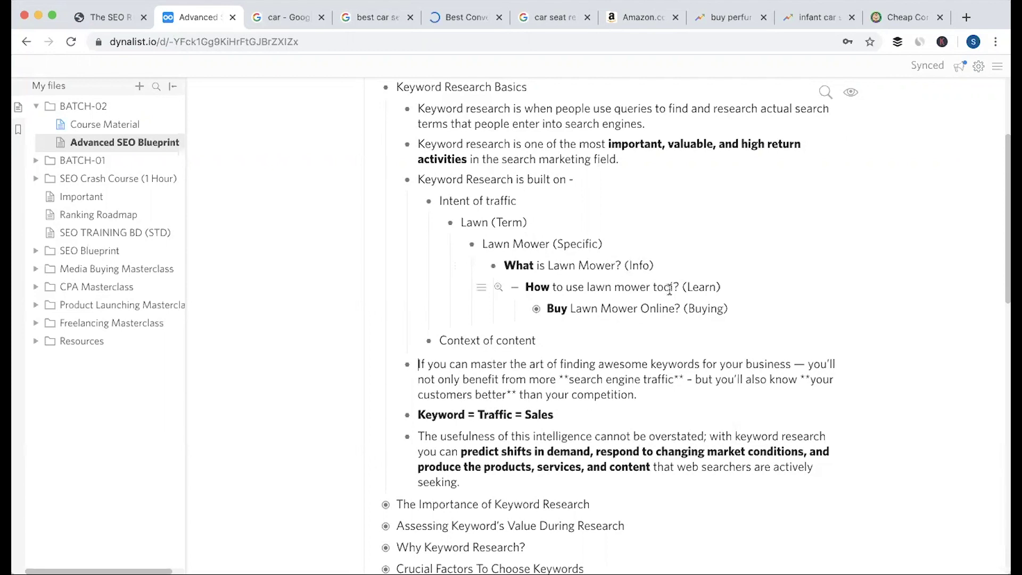
left_click(537, 310)
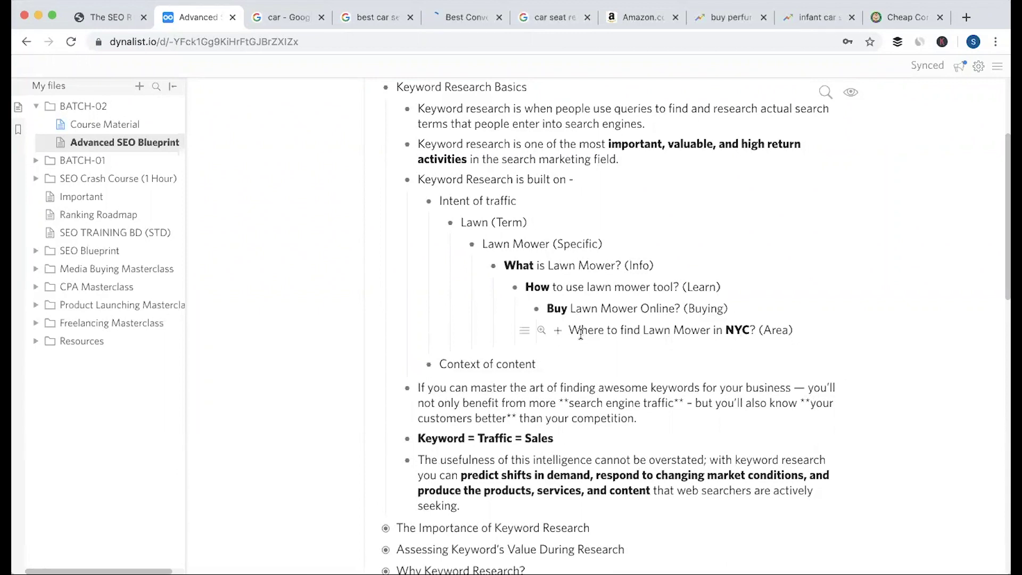
mouse_move(561, 337)
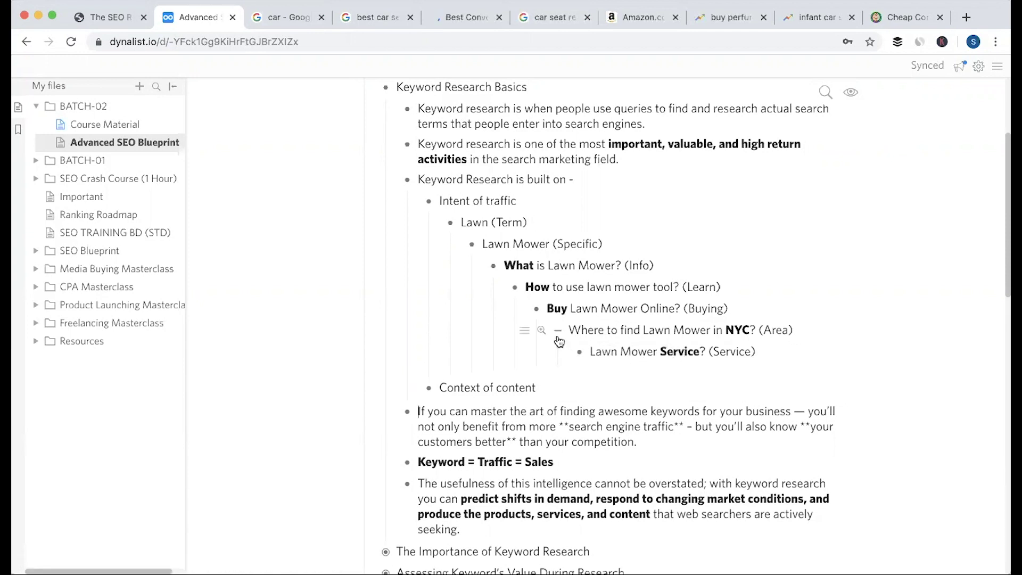
Collapse the nested lawn mower examples level by level up to "Intent of traffic"
left_click(542, 330)
left_click(520, 309)
left_click(498, 286)
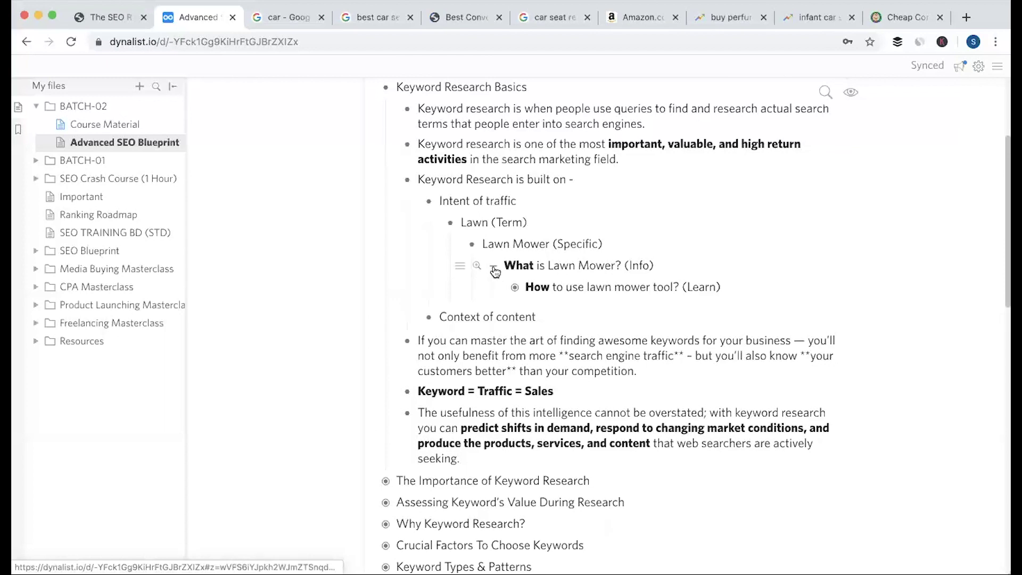
left_click(494, 266)
left_click(471, 244)
left_click(450, 224)
left_click(428, 200)
Collapse "Keyword Research is built on -" and examine the remaining Keyword Research Basics points on search traffic, sales and market demand
scroll(451, 461, "down", 1)
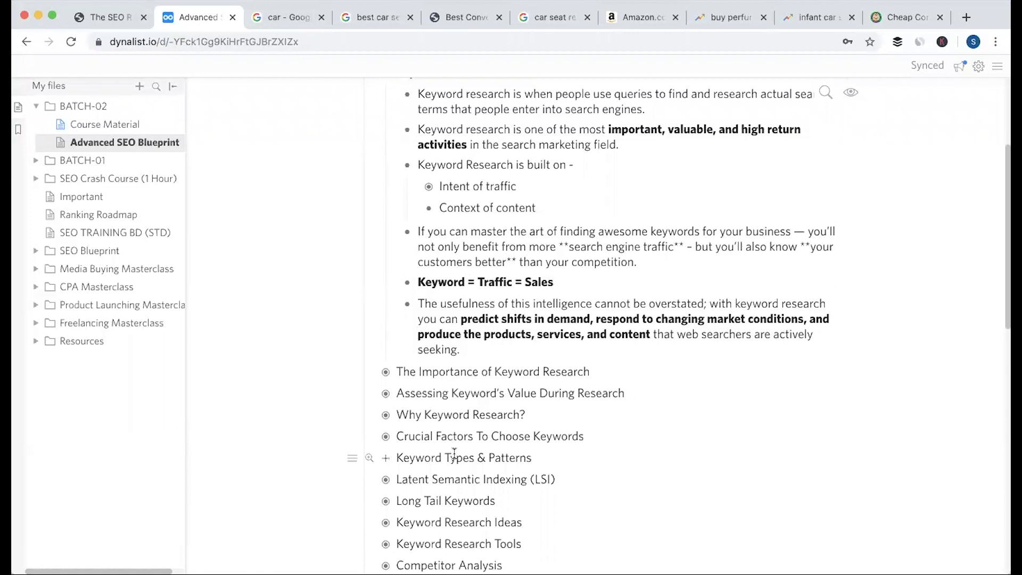
scroll(454, 453, "down", 5)
scroll(454, 453, "up", 7)
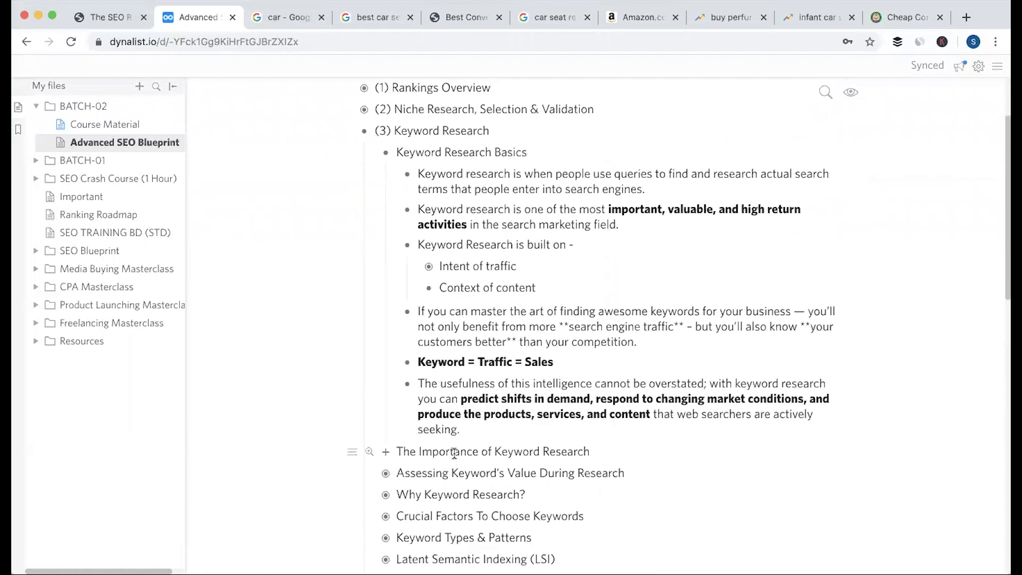
left_click(407, 247)
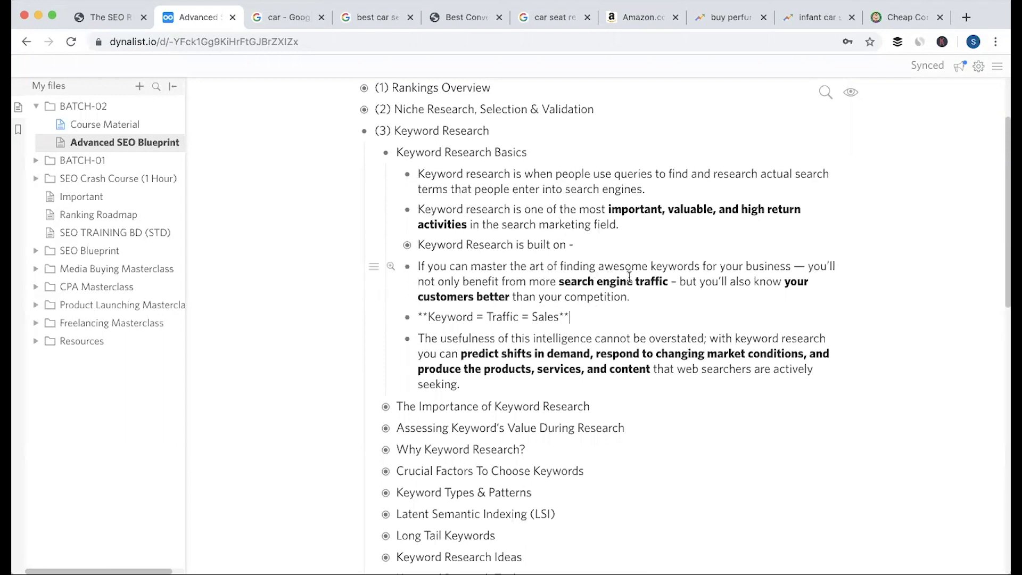
left_click(590, 317)
left_click(622, 391)
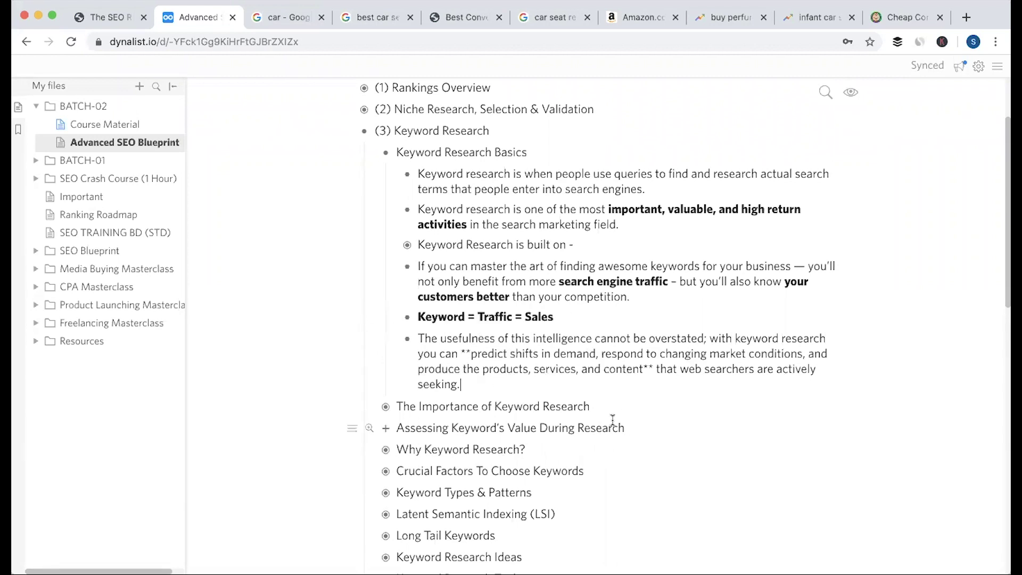
scroll(613, 401, "down", 1)
scroll(611, 405, "down", 1)
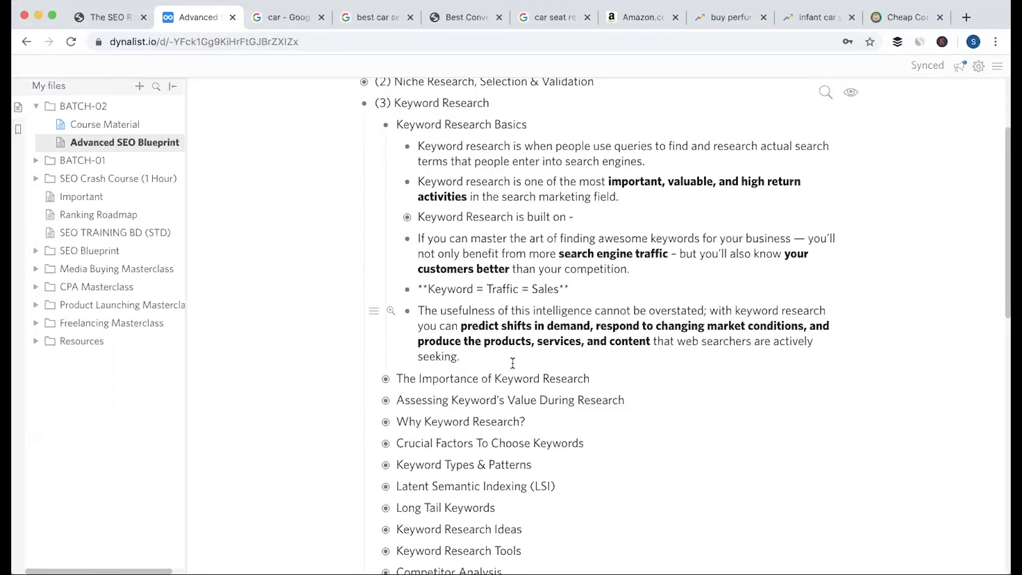
Collapse the Keyword Research Basics section and expand "The Importance of Keyword Research"
scroll(512, 362, "up", 3)
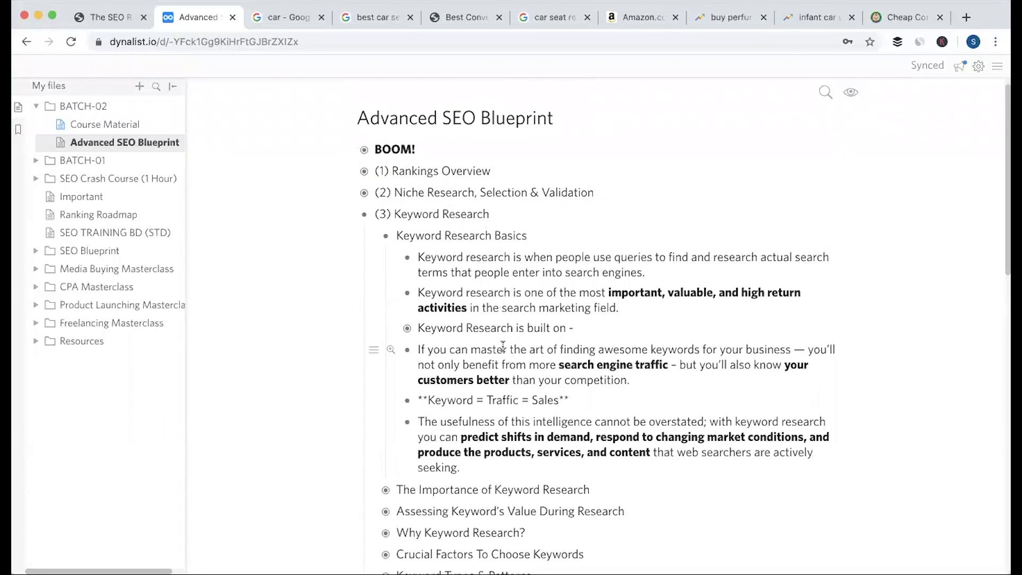
left_click(389, 239)
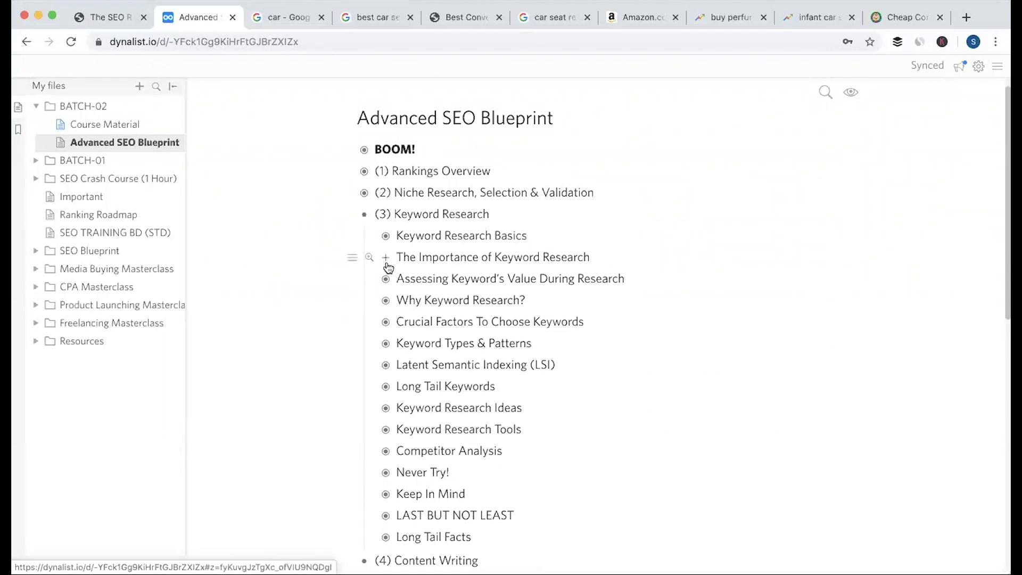
left_click(387, 263)
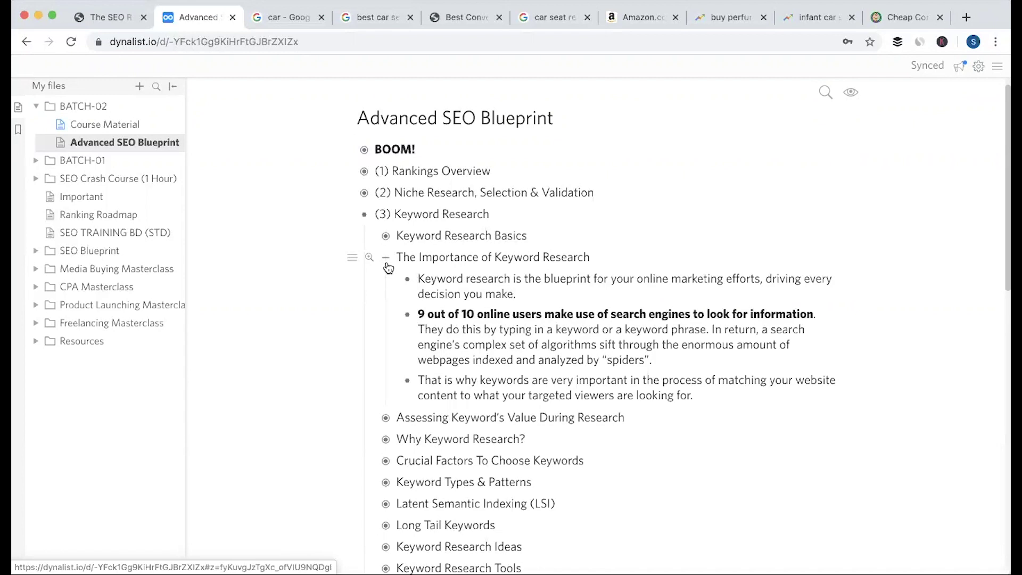